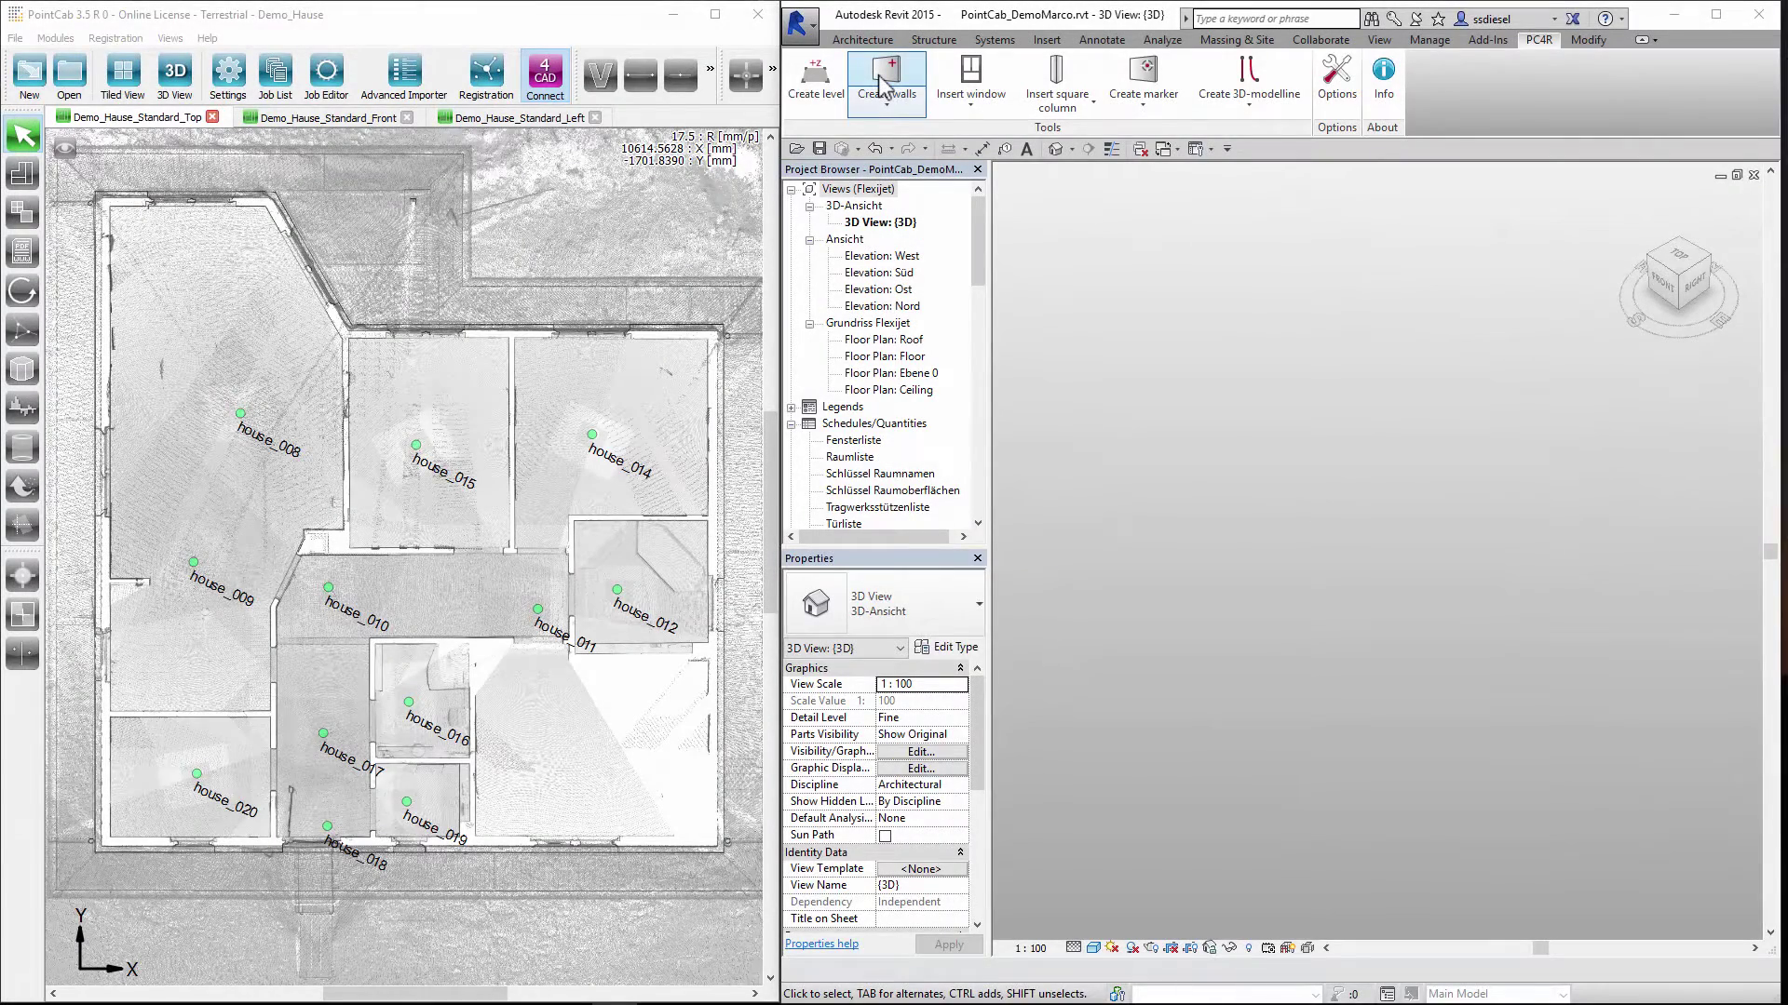
Start PC4R wall creation with Floor to Ceiling levels and the STB 30.0 wall type.
click(882, 85)
click(1217, 713)
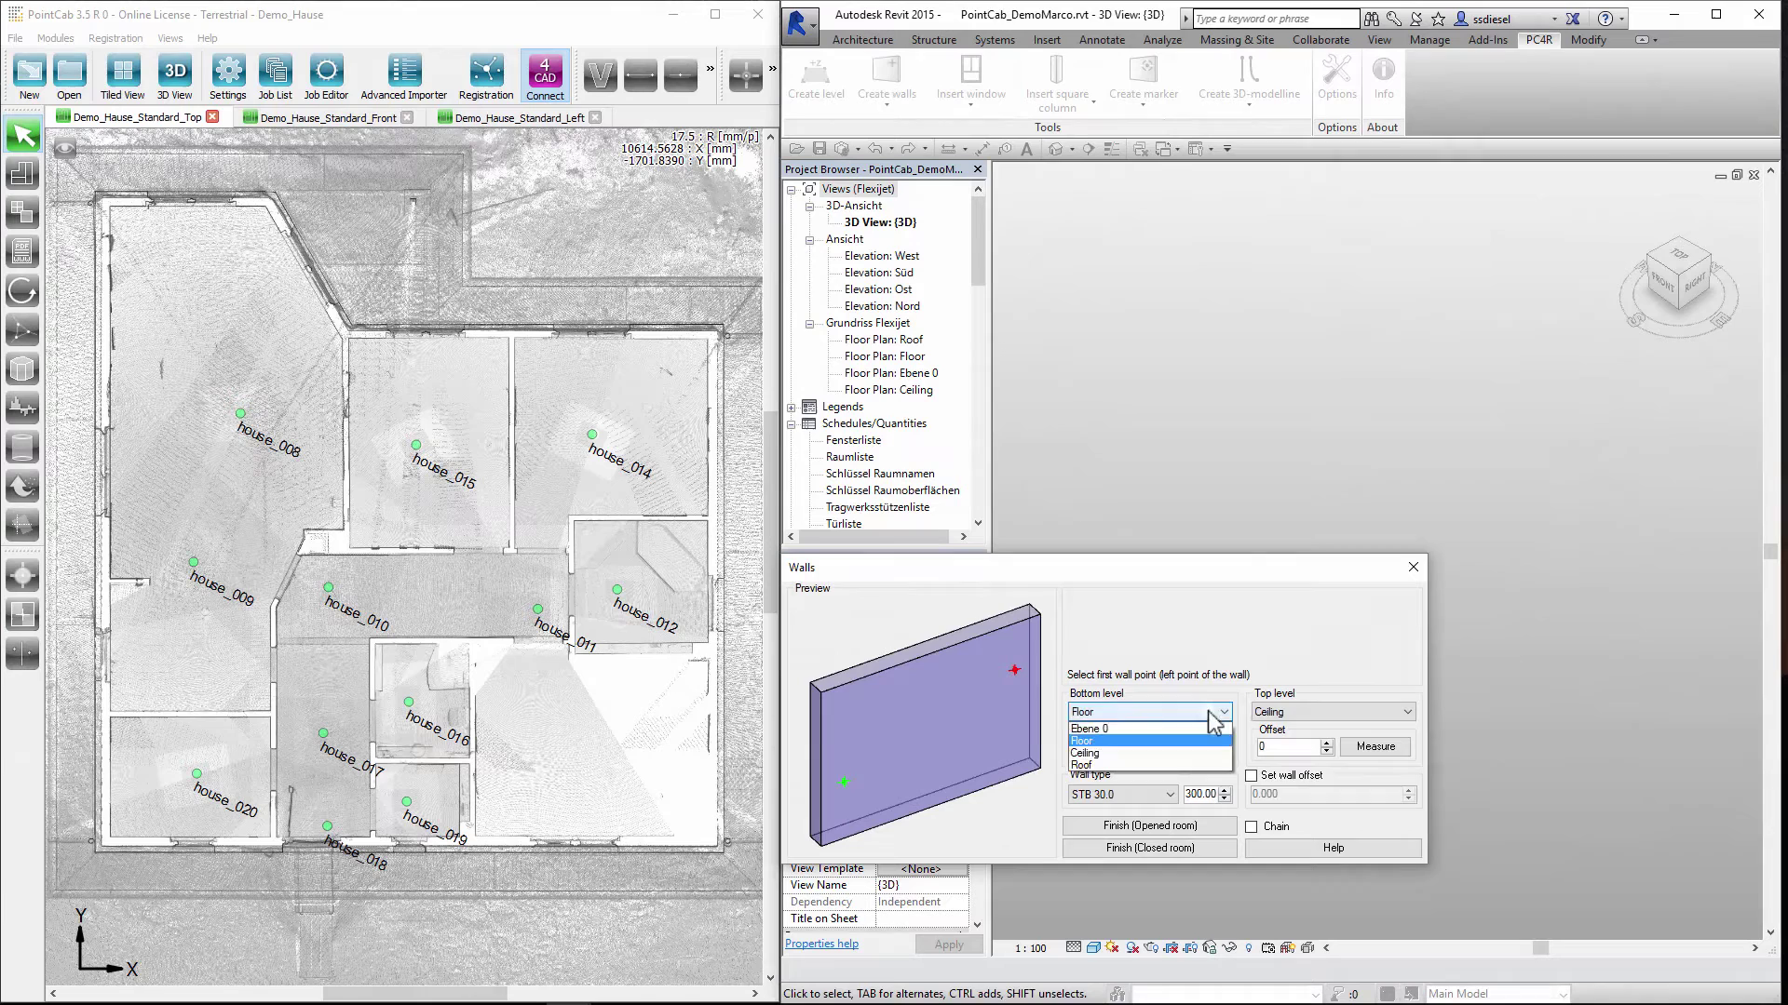
click(1187, 742)
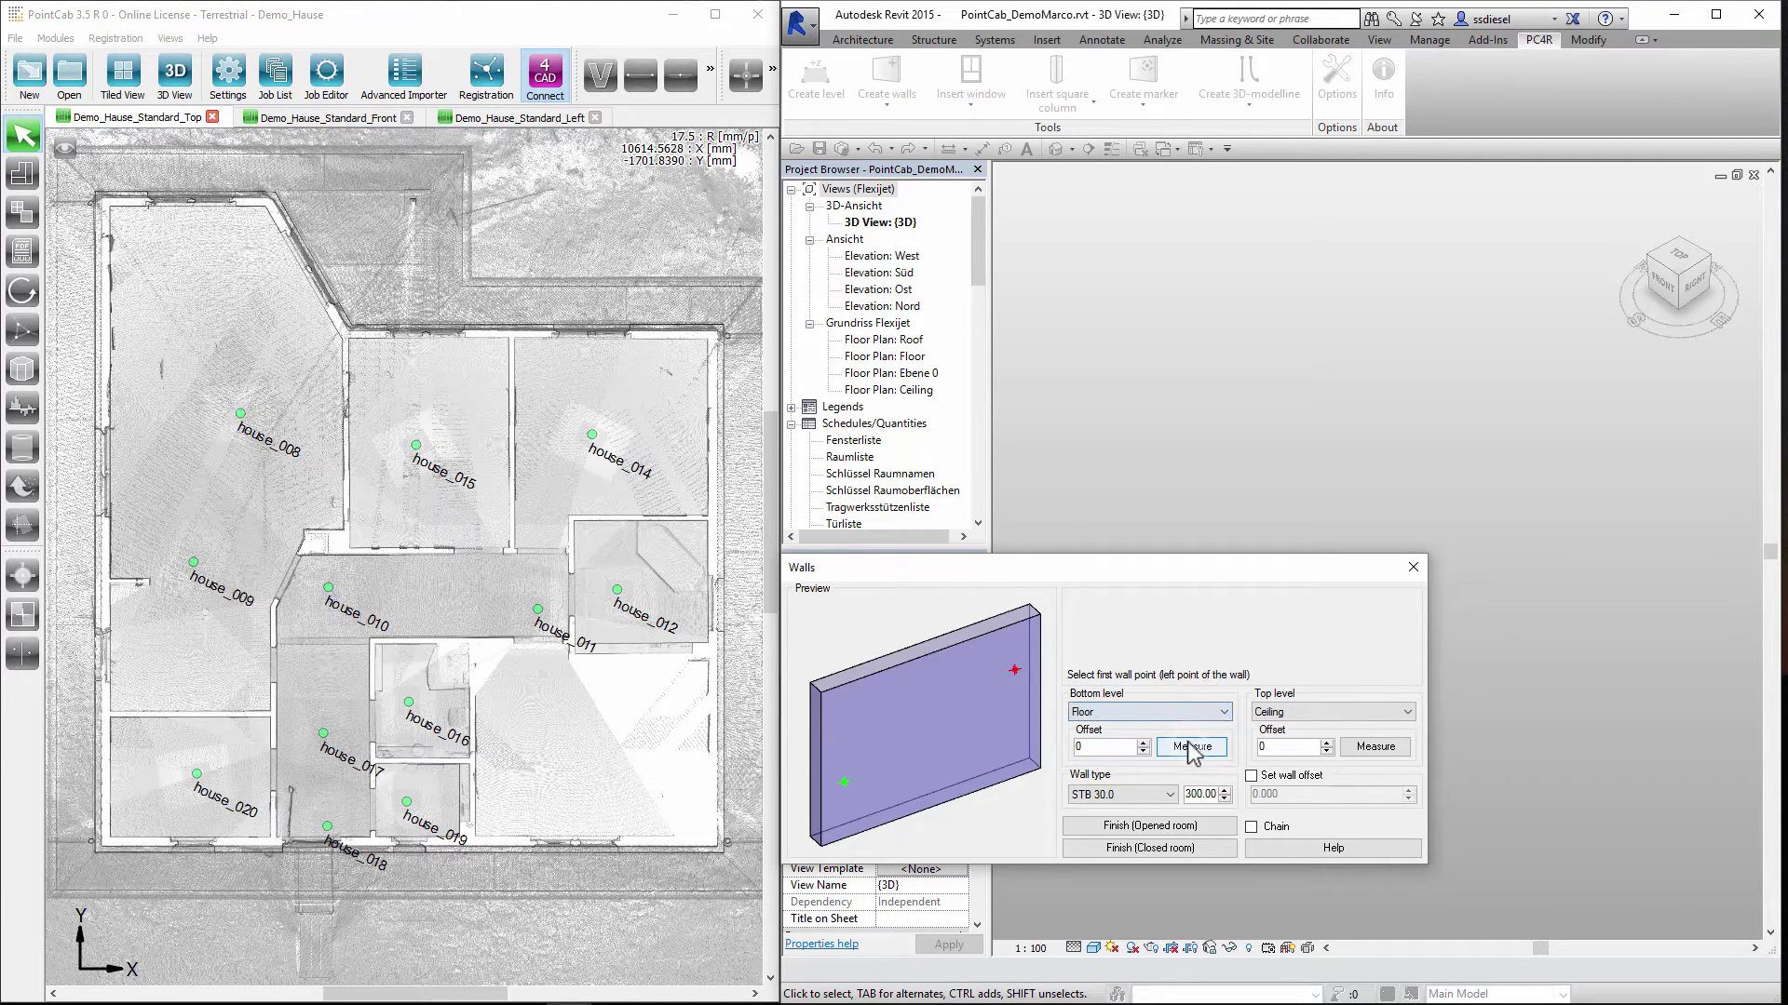
click(1323, 713)
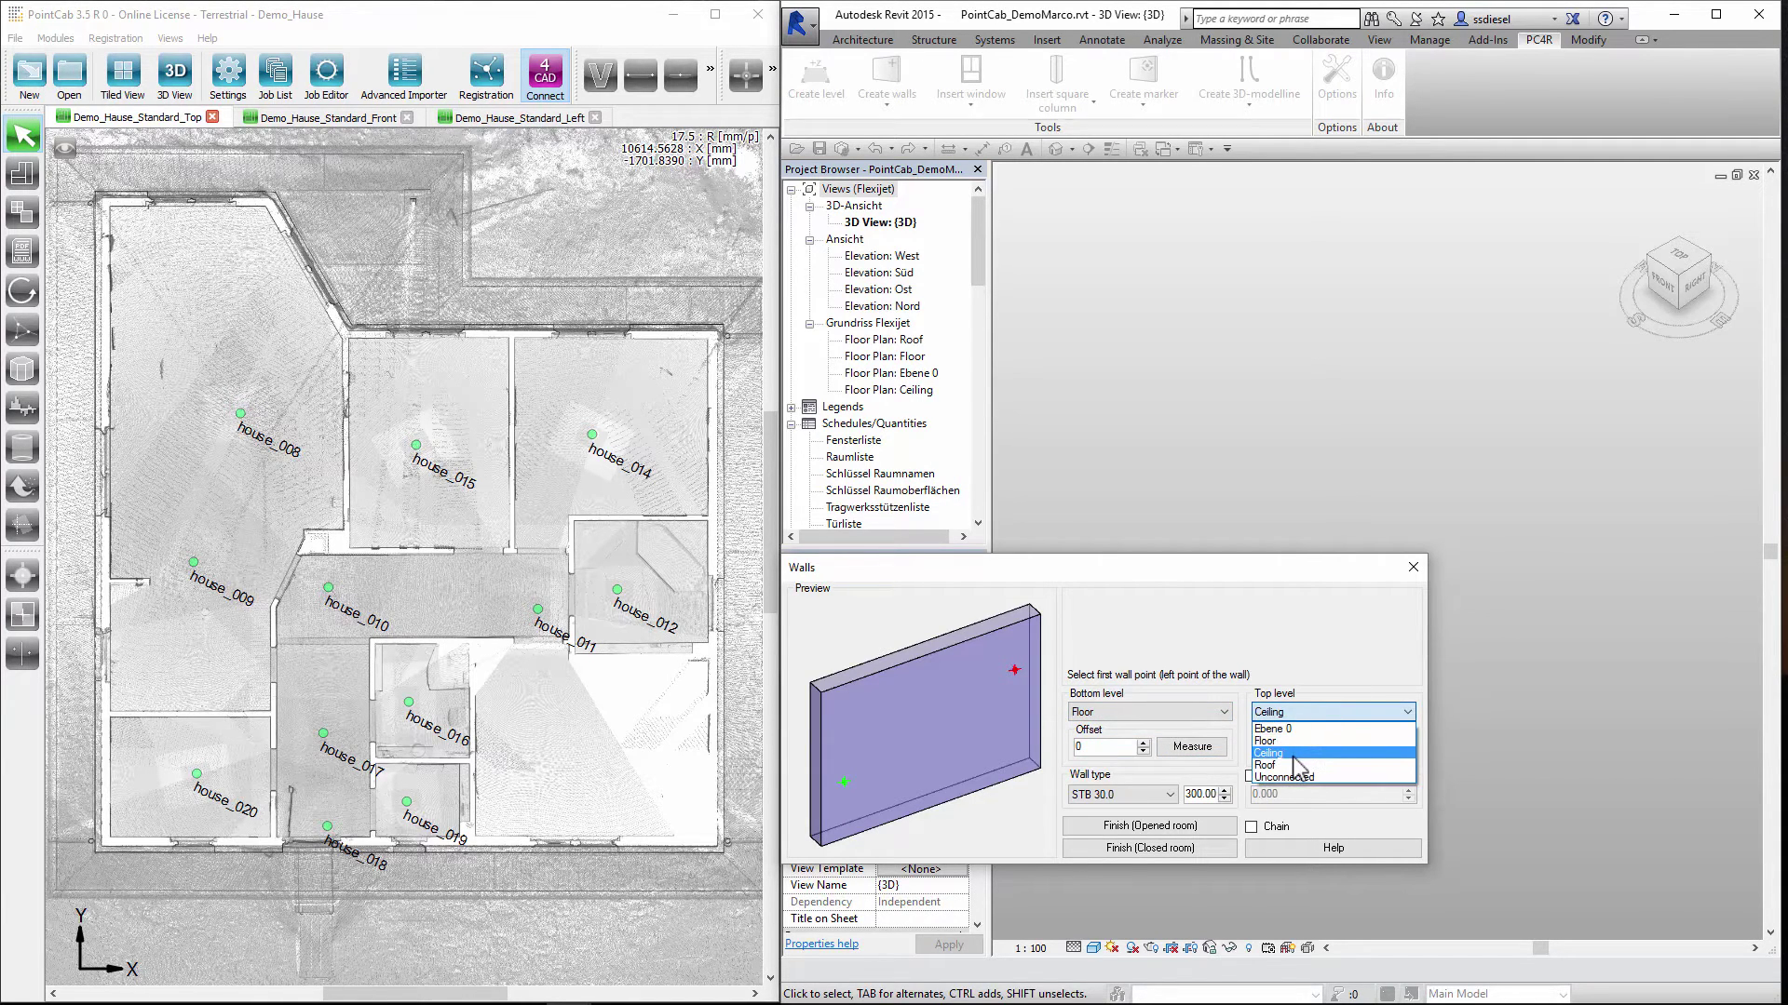
click(1296, 755)
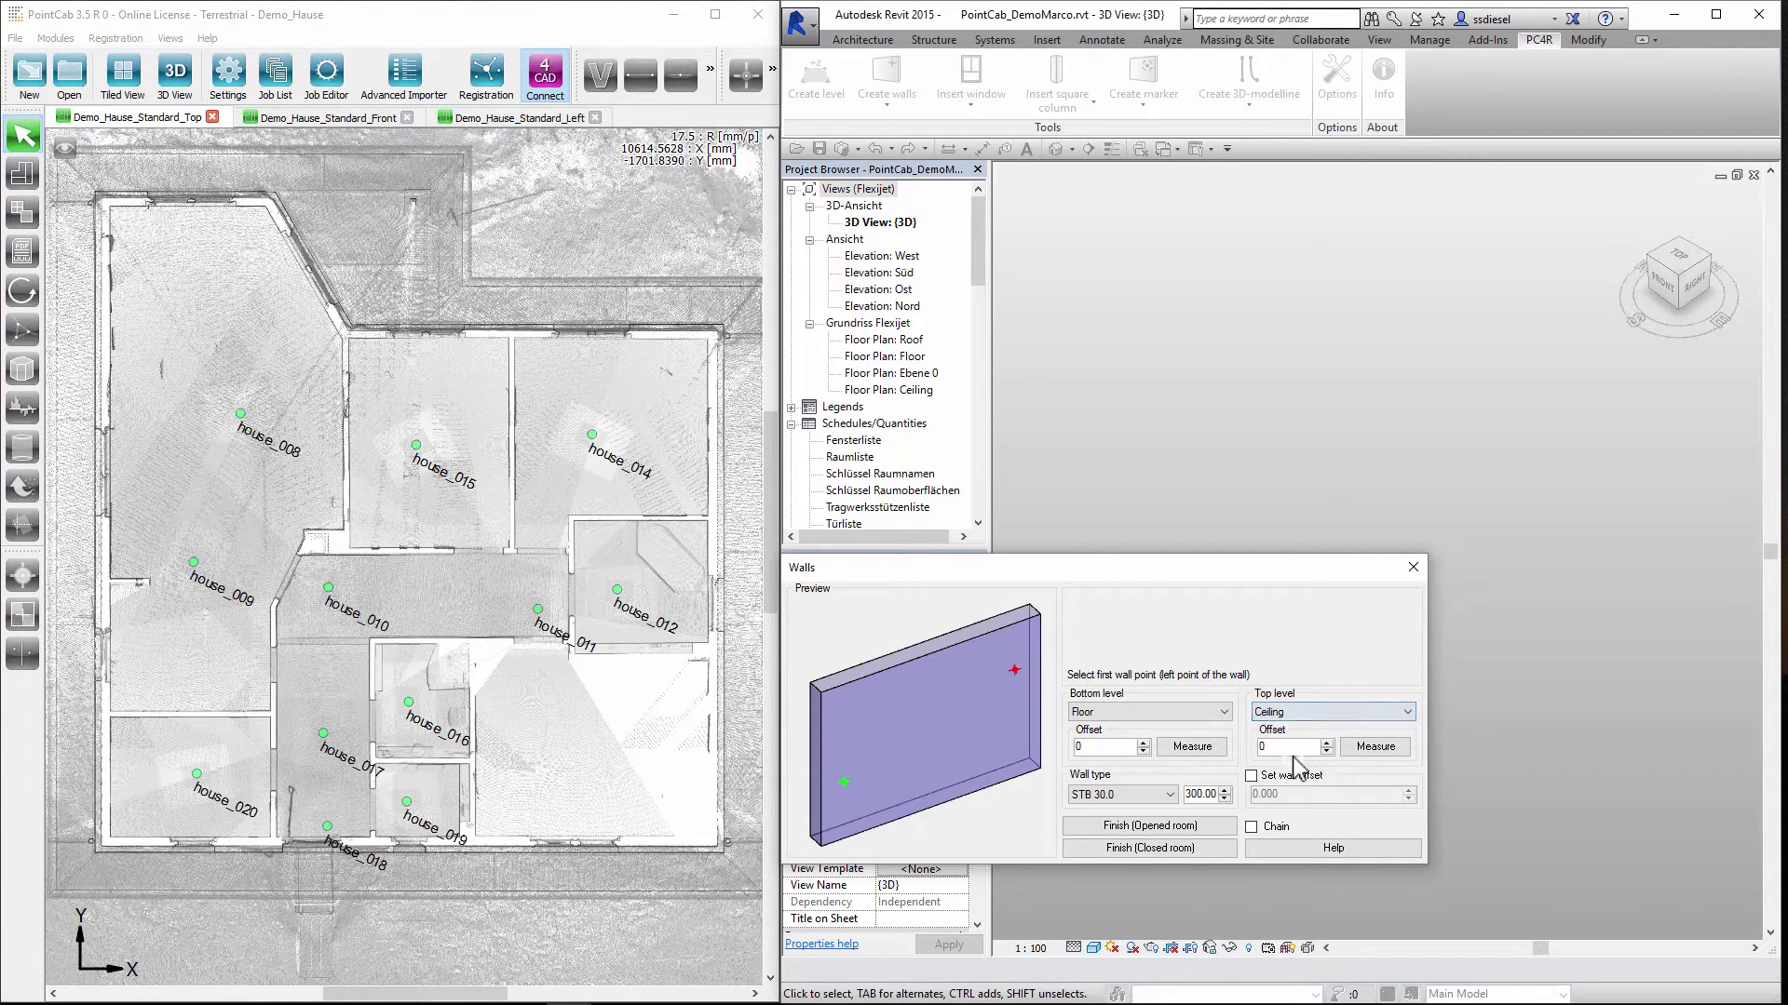
click(1155, 796)
click(1140, 817)
Trace the left, top, diagonal and inner walls starting from the scan's lower-left corner.
click(110, 820)
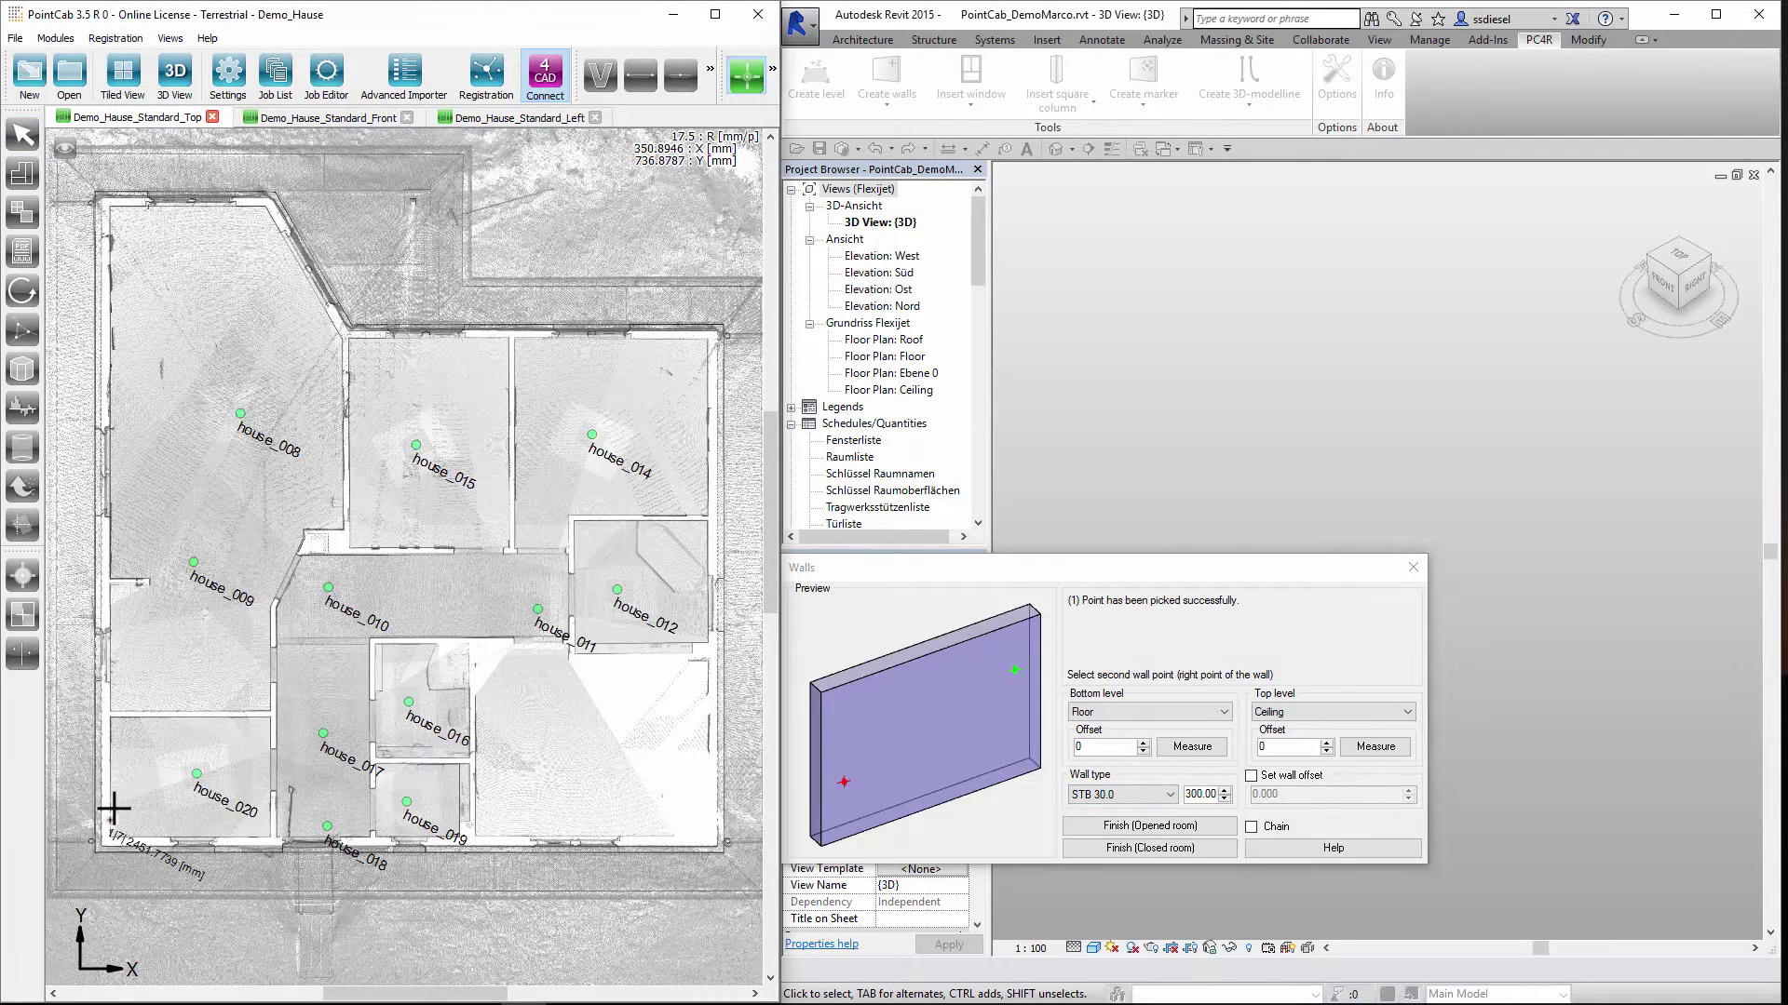
click(110, 223)
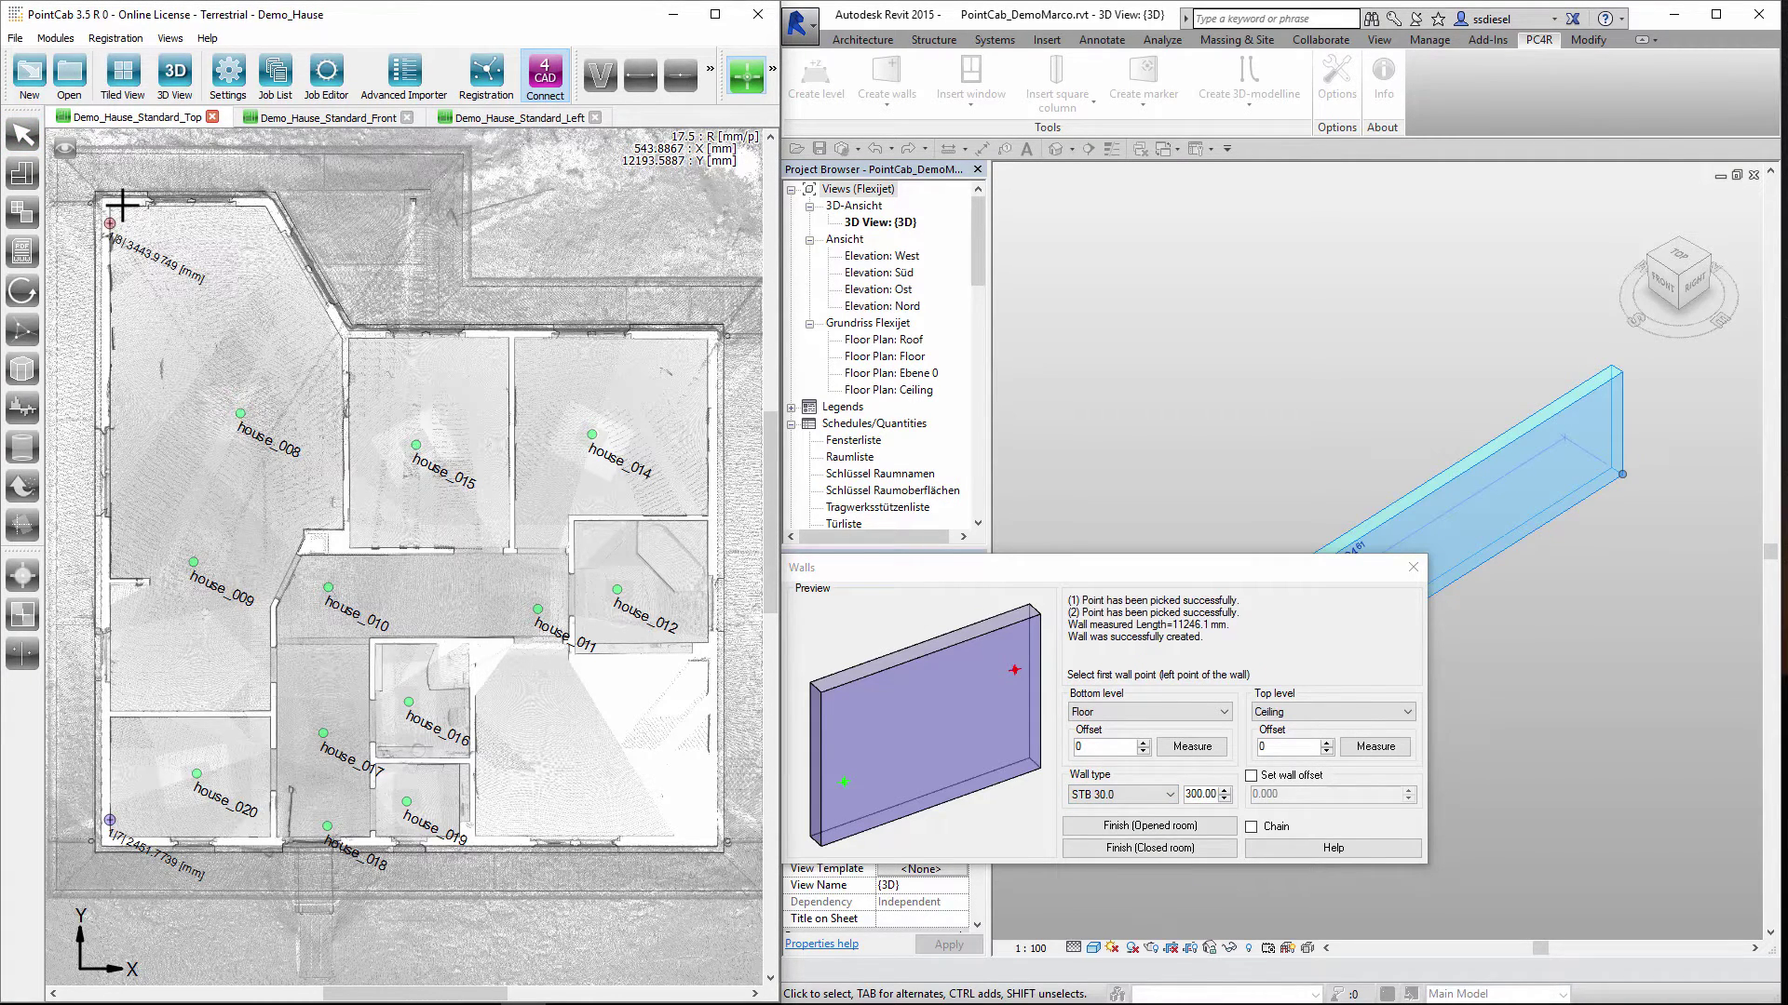
click(122, 205)
click(255, 203)
click(271, 217)
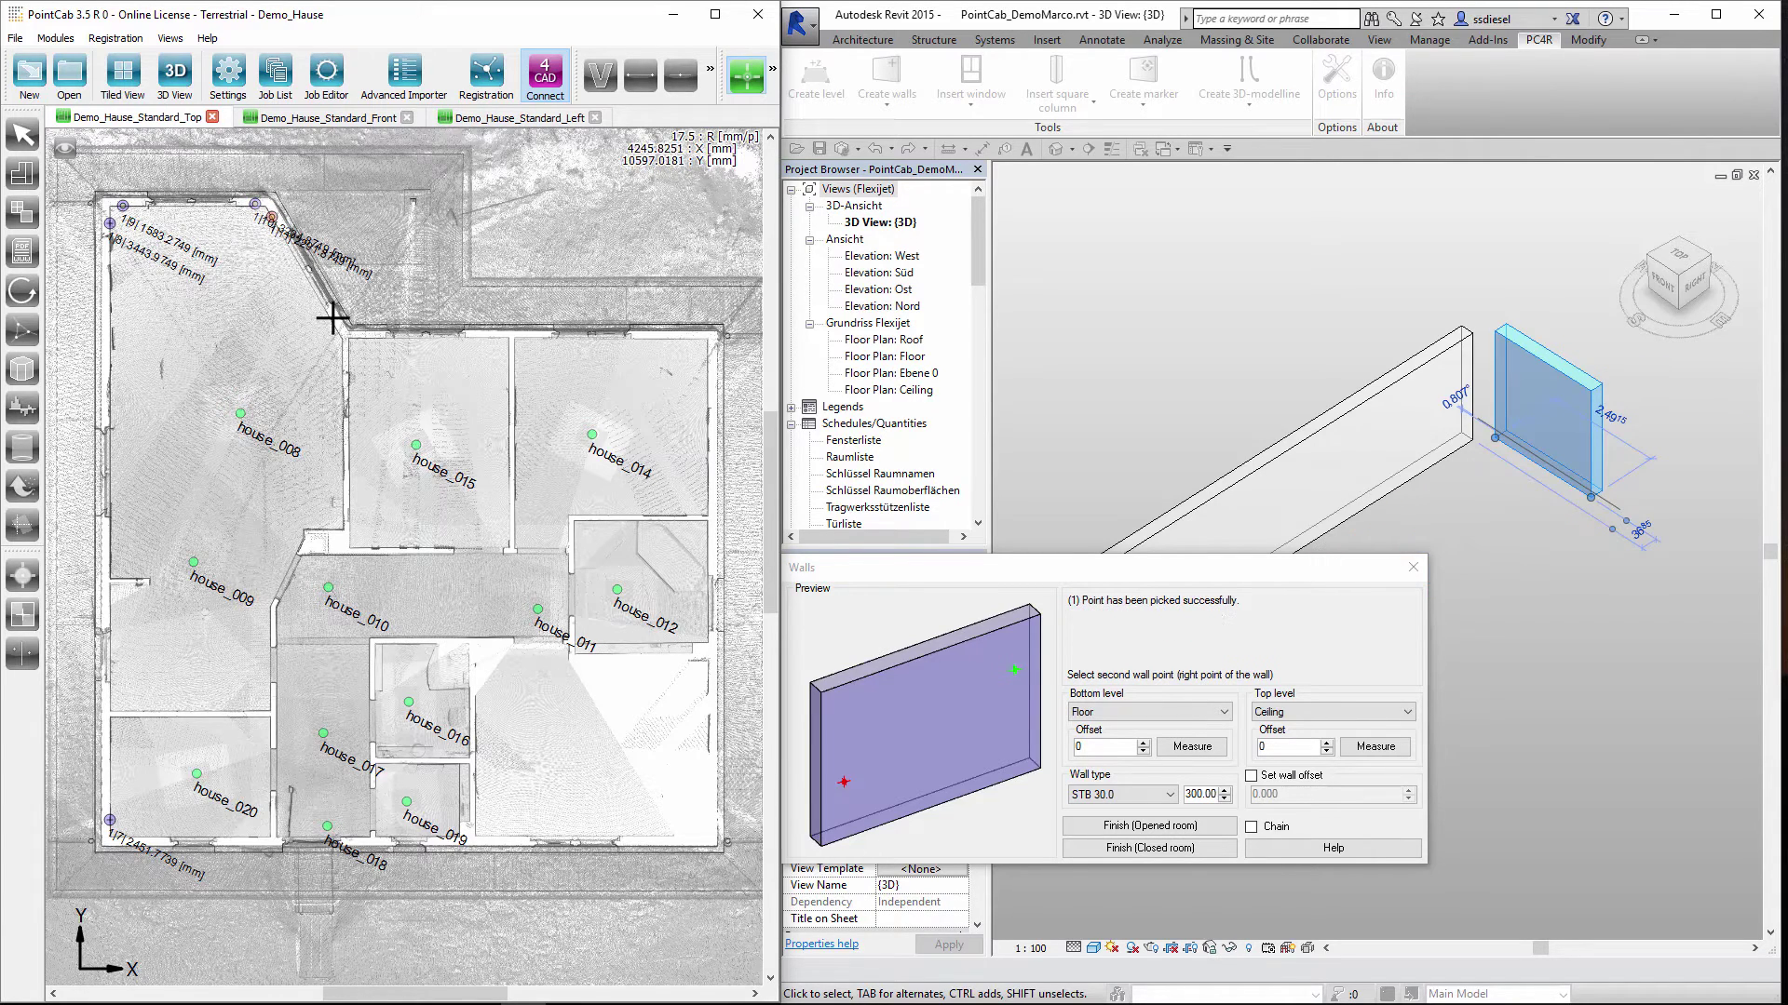
click(337, 332)
click(342, 358)
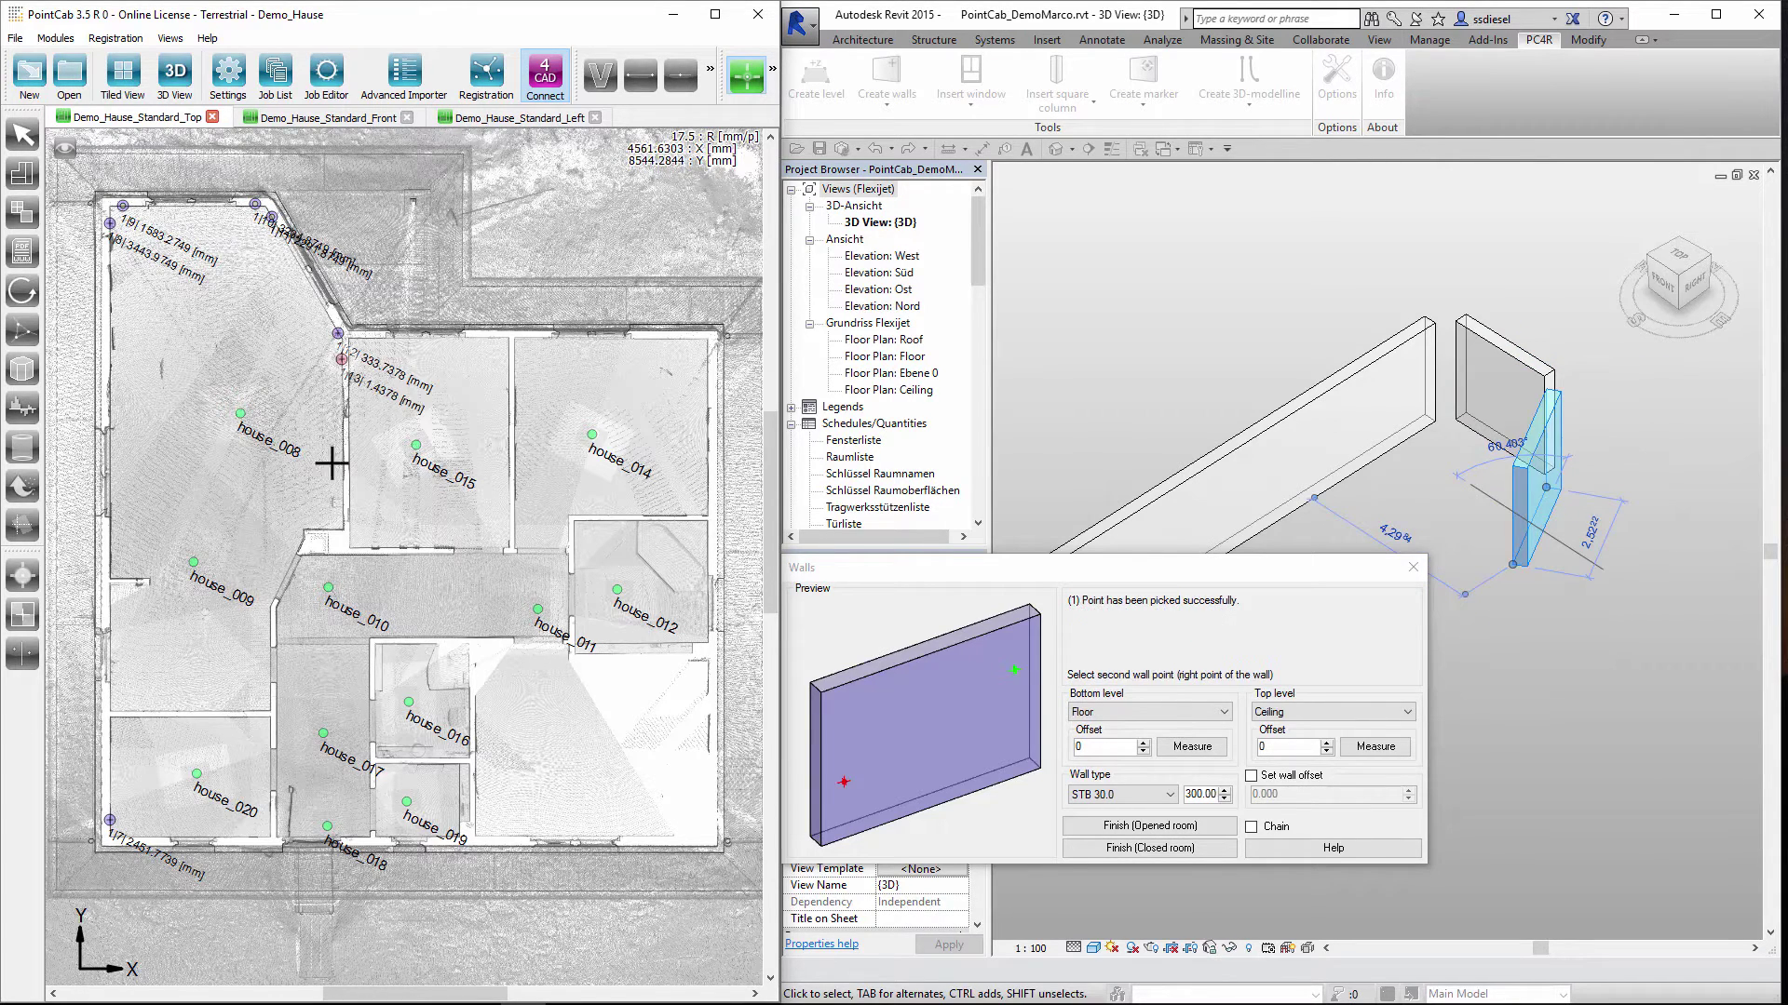
click(344, 509)
Trace the 475 mm, 1137.7 mm, left-room and bottom walls, finishing as a closed room.
click(336, 532)
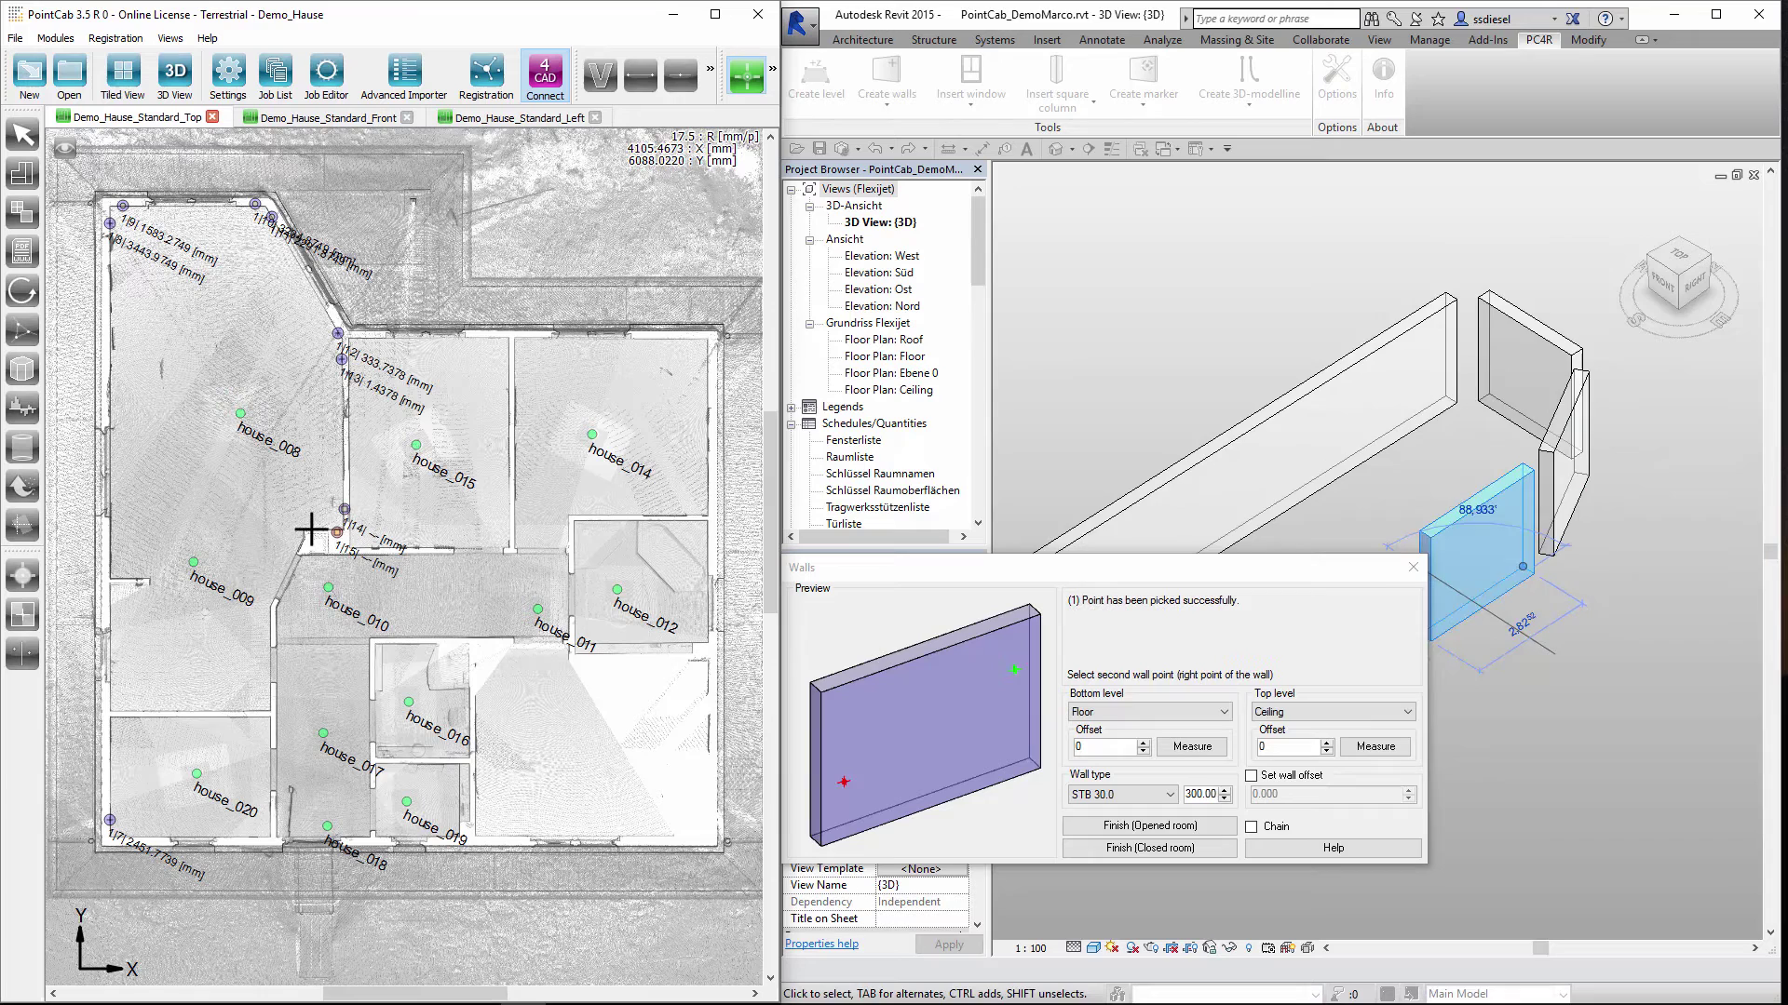
click(312, 531)
click(300, 546)
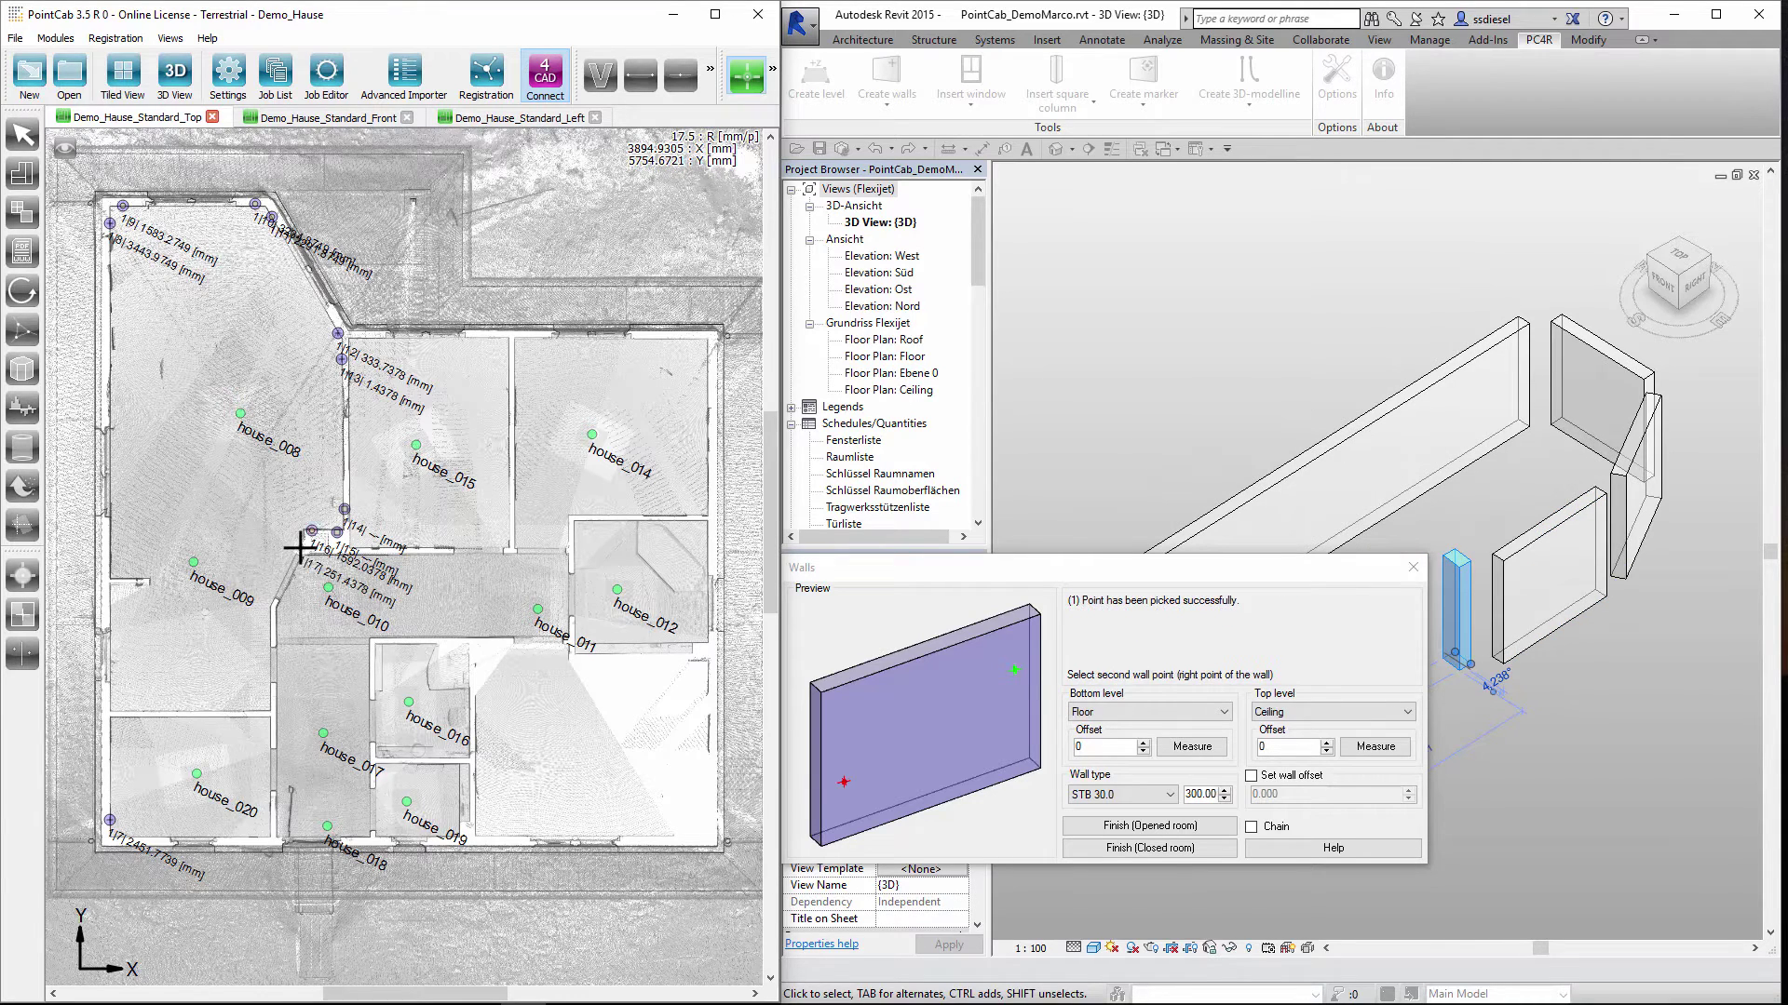
click(273, 603)
click(269, 621)
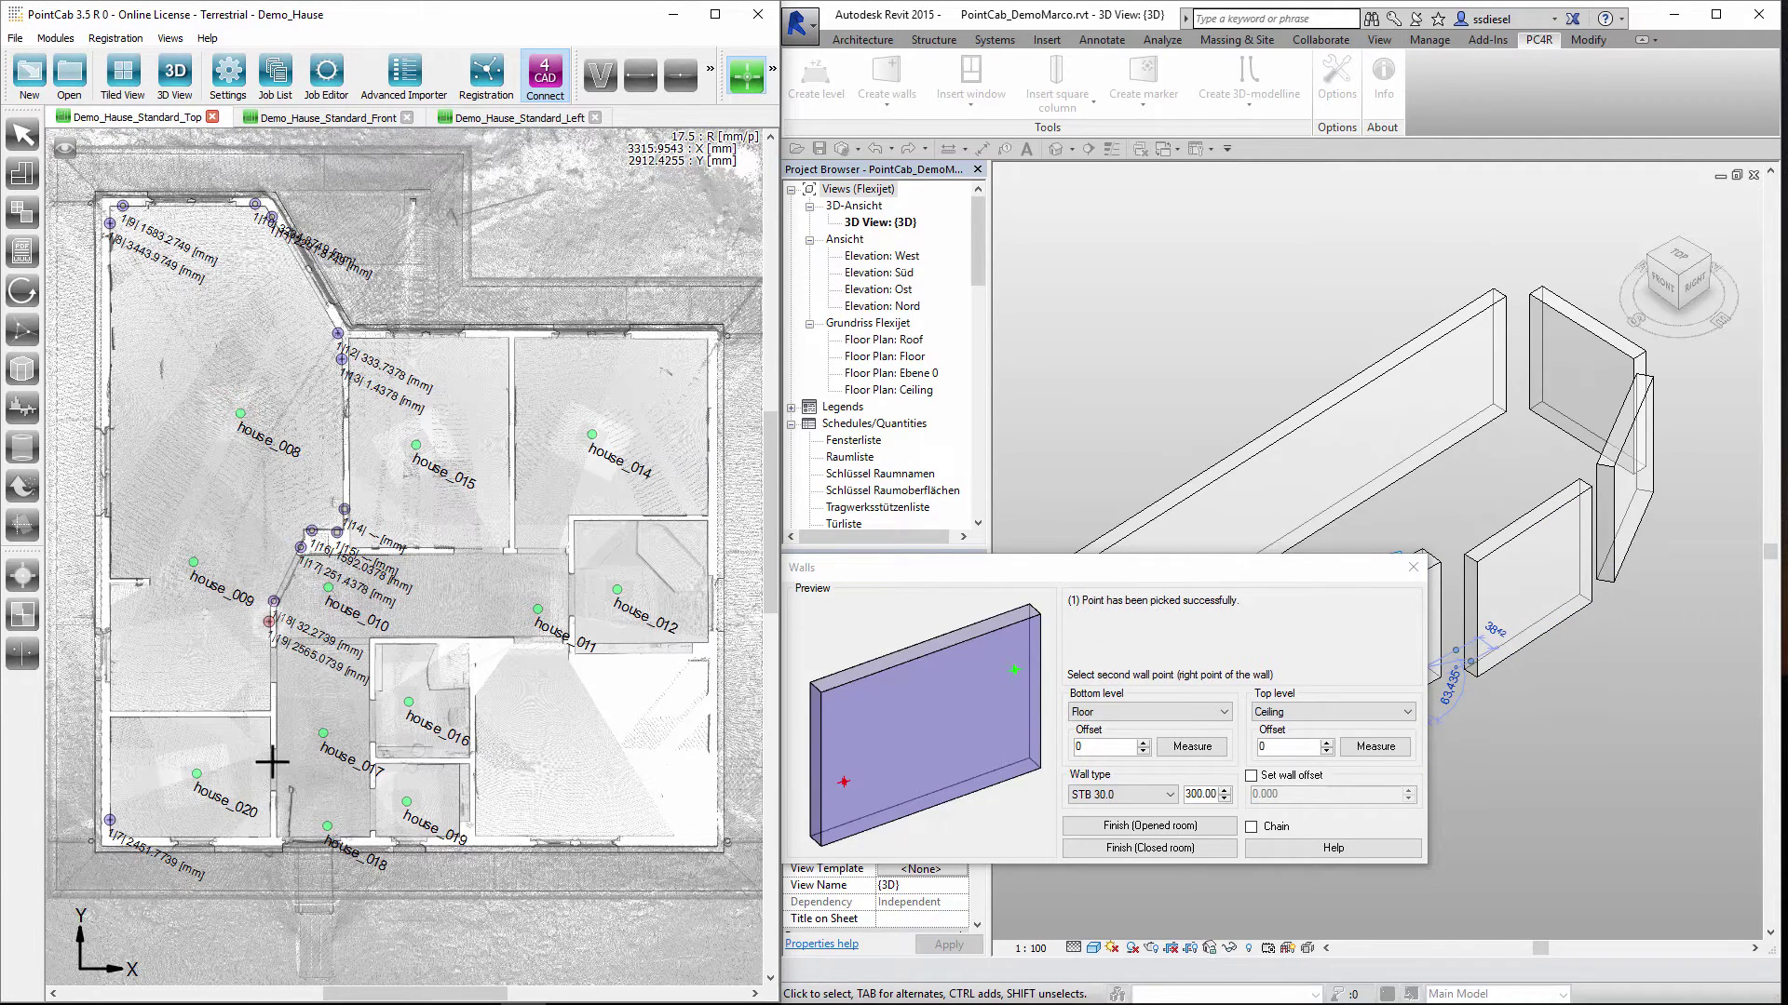
click(271, 826)
click(258, 839)
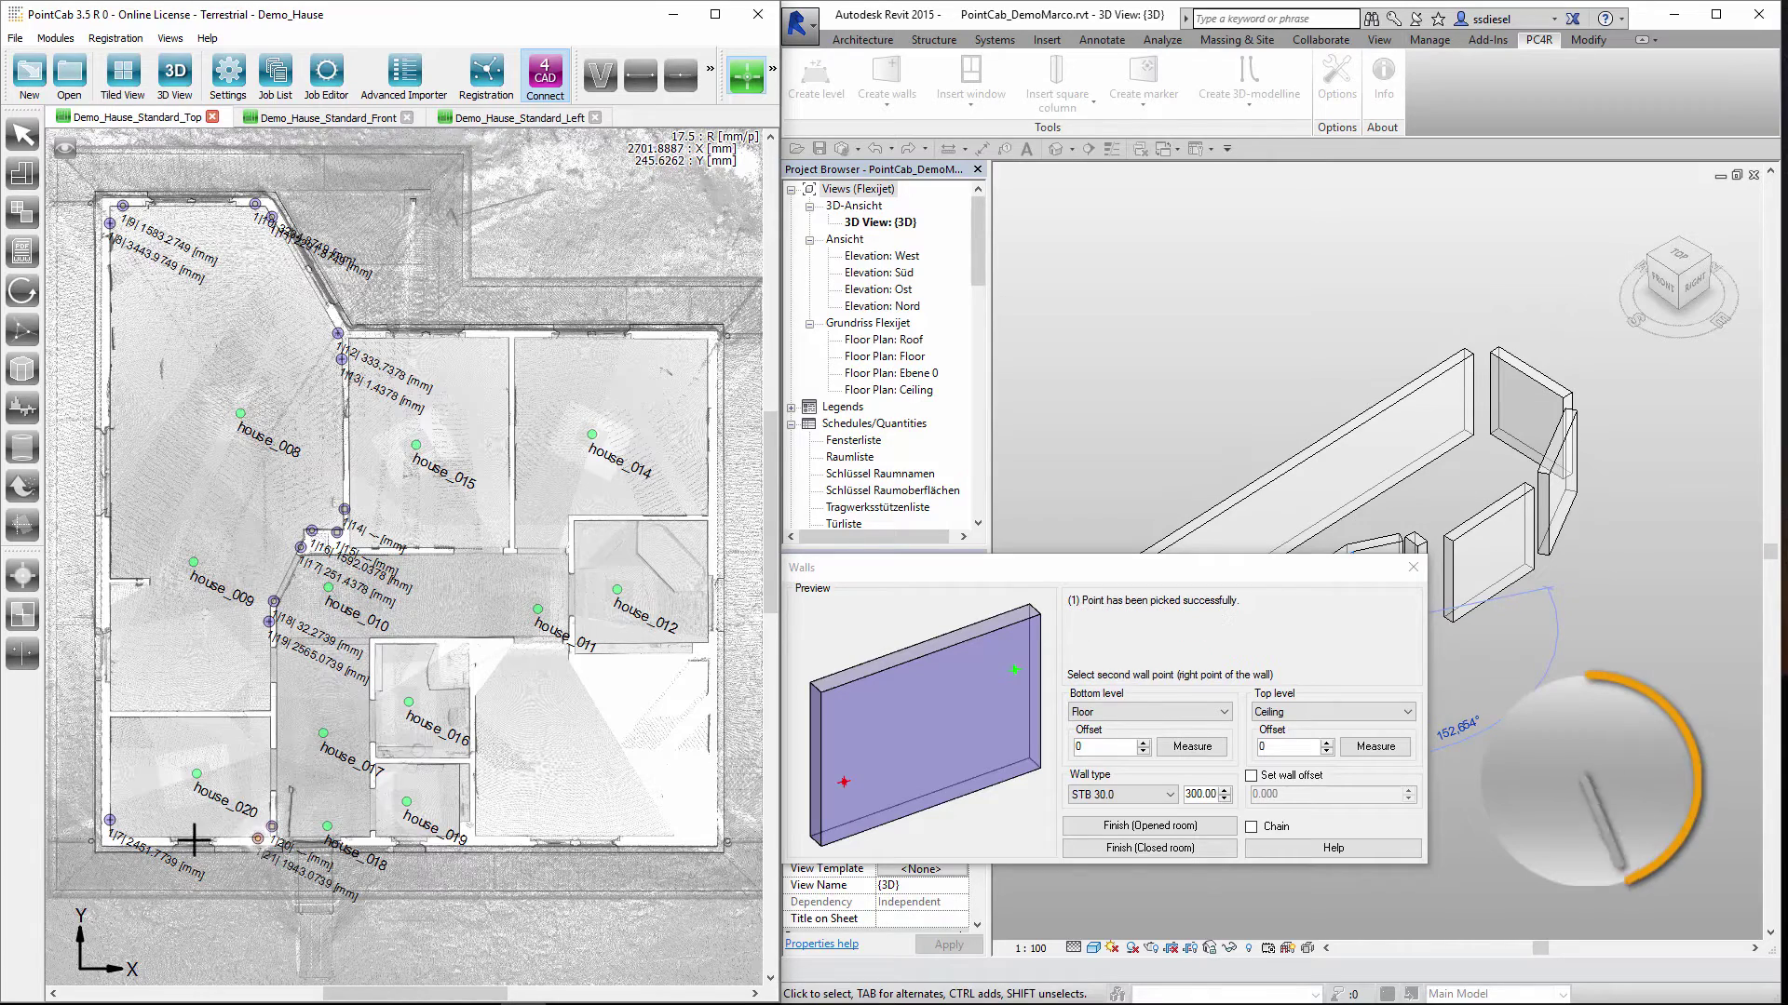
click(123, 838)
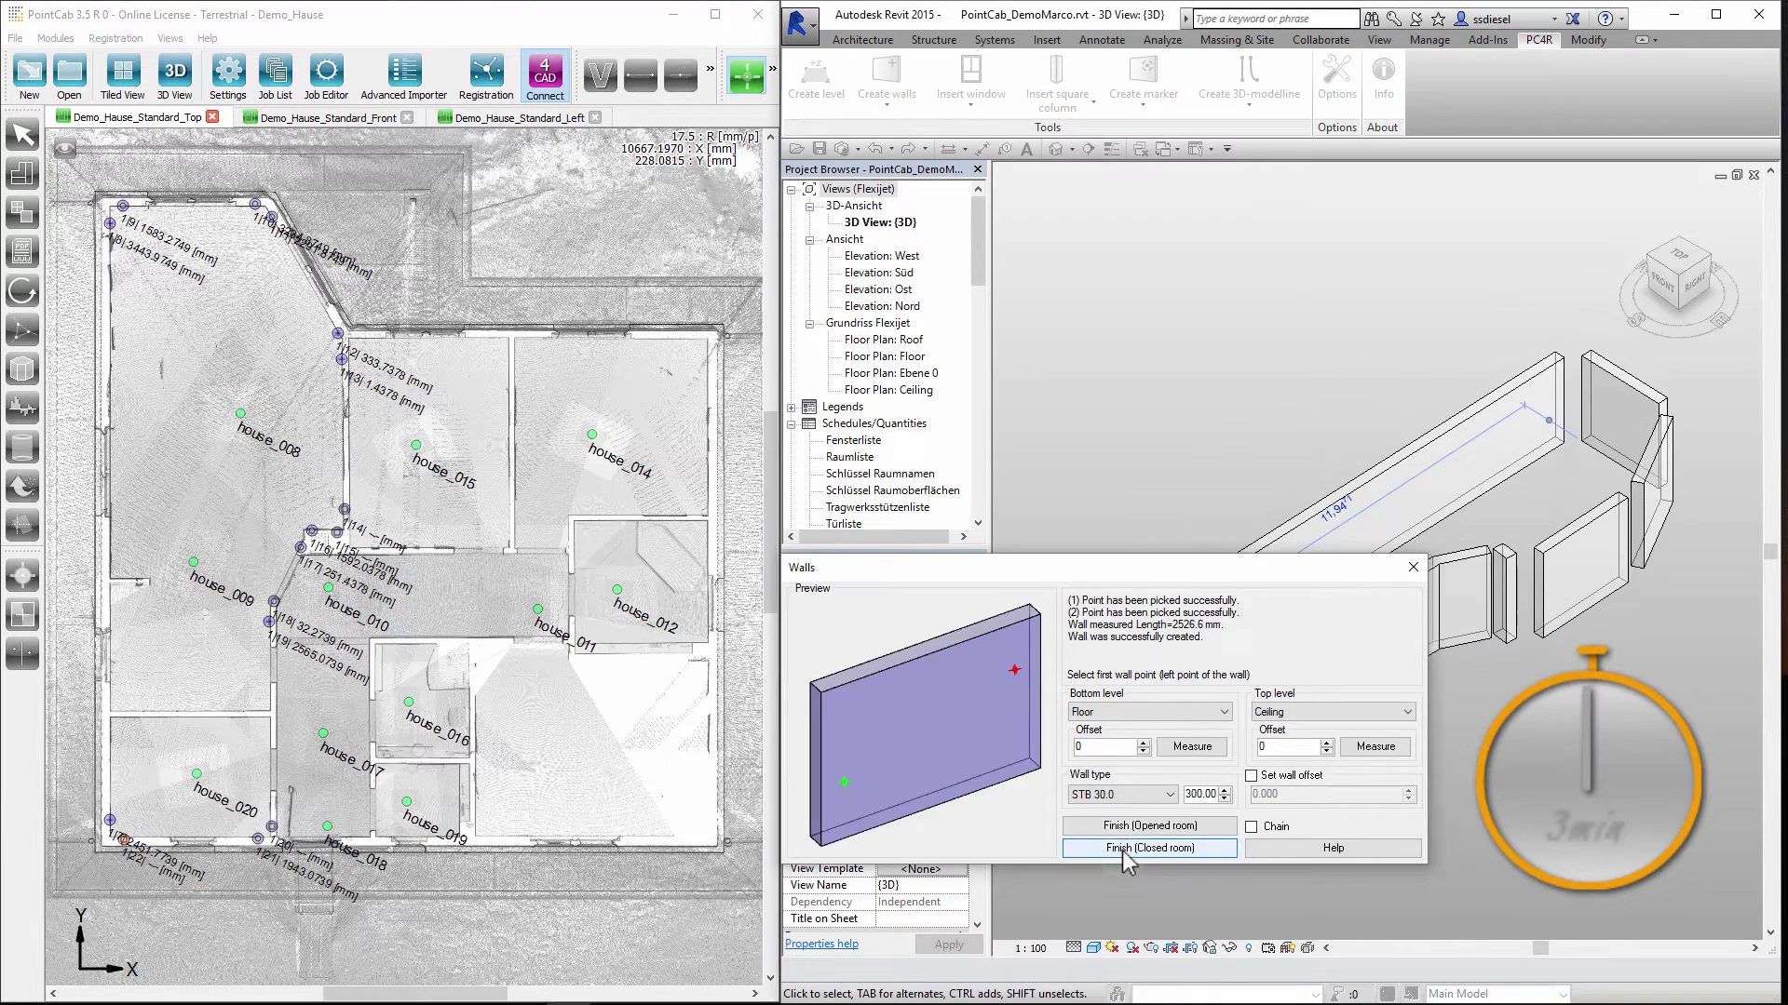
click(1127, 849)
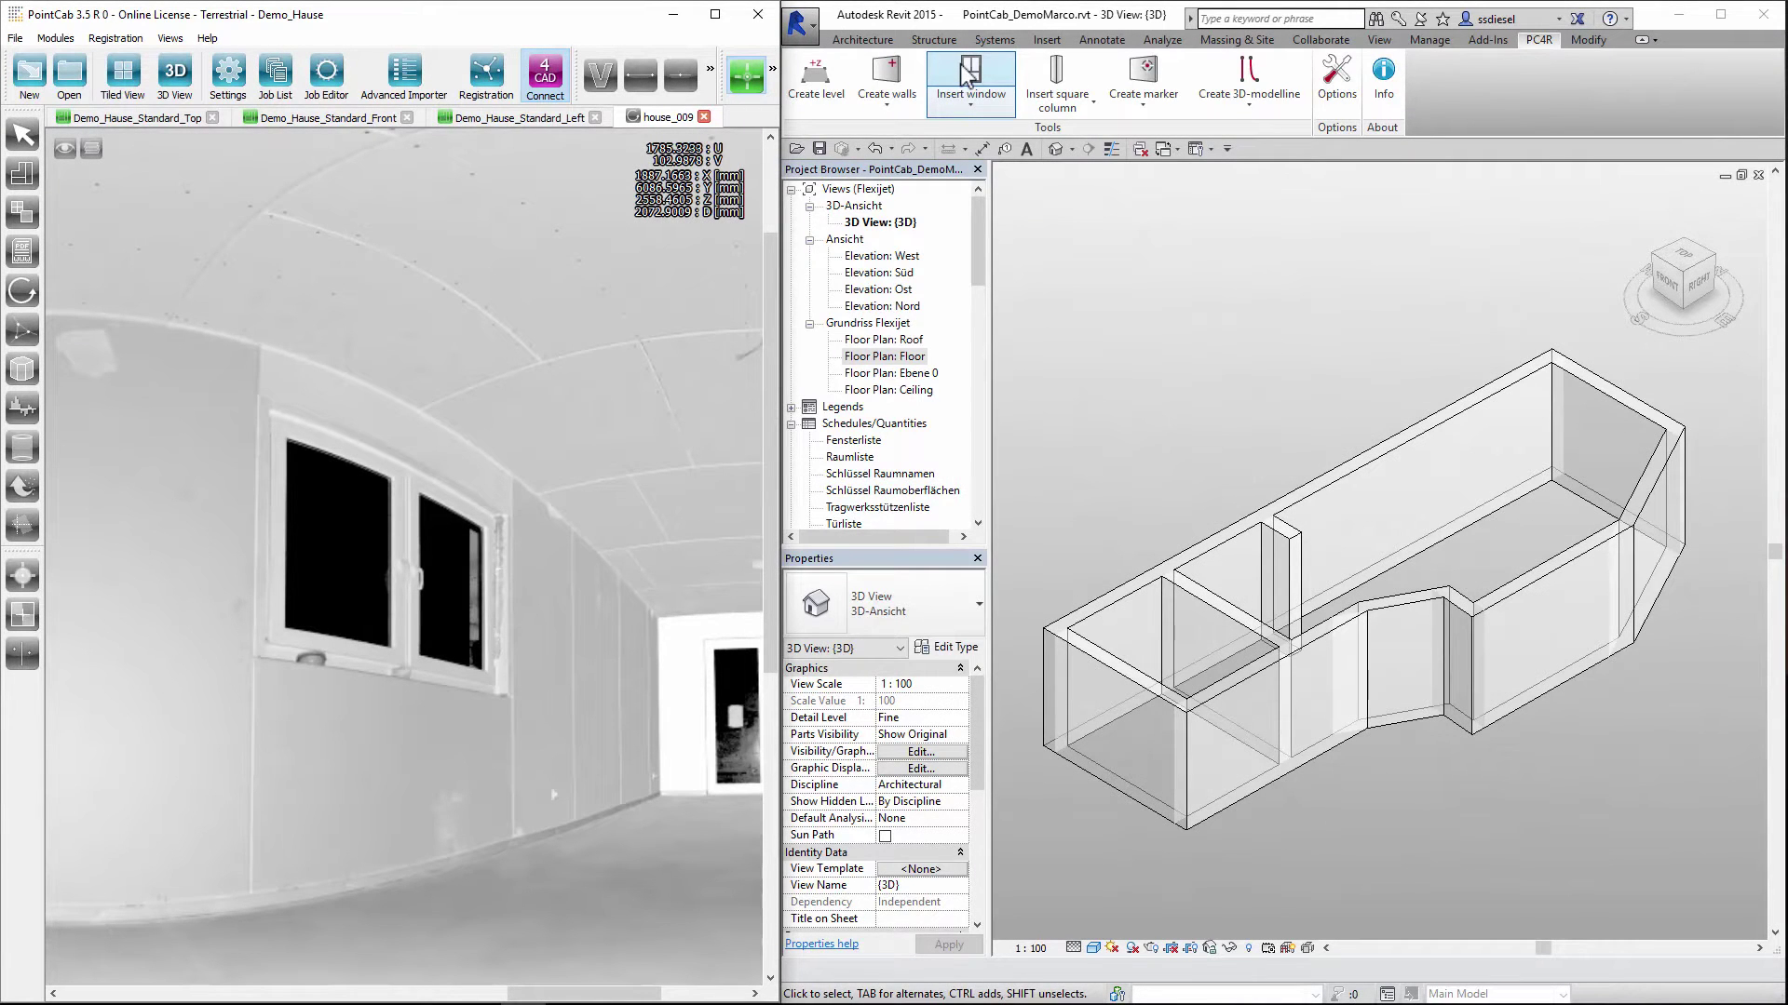
Insert a 1748 × 1252.3 mm Fenster 2-flg - Variabel window from its two scanned corners.
click(966, 77)
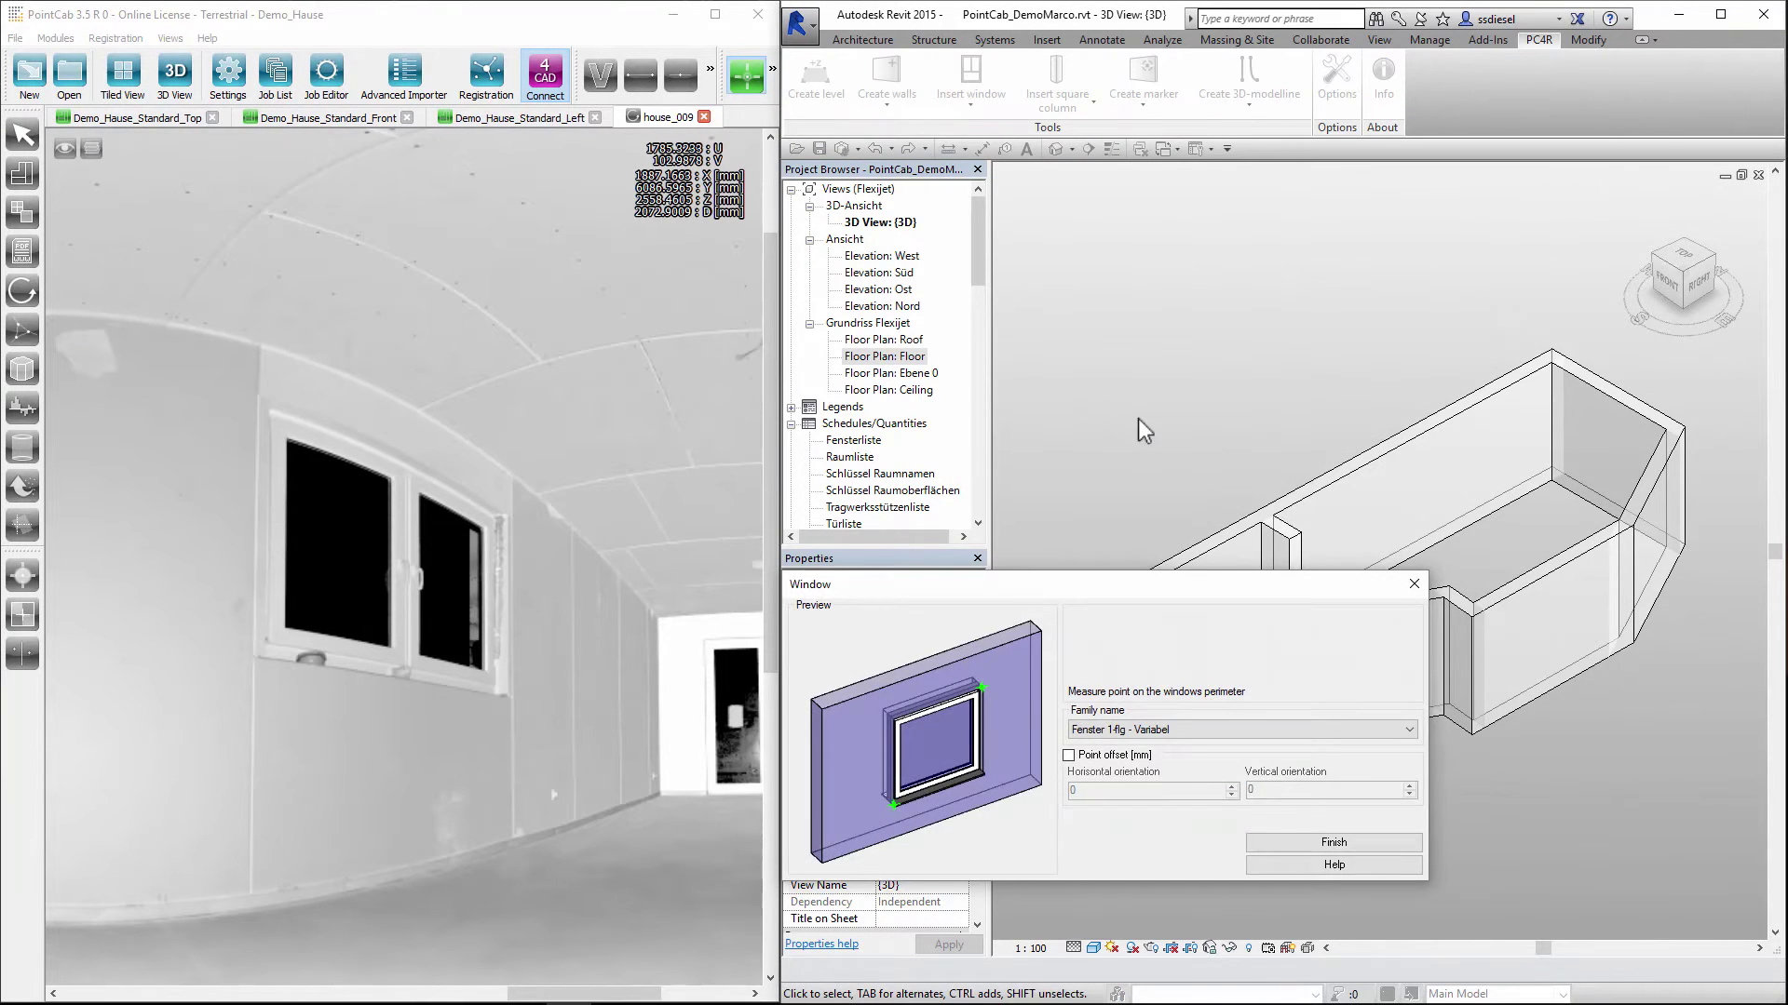
click(1253, 732)
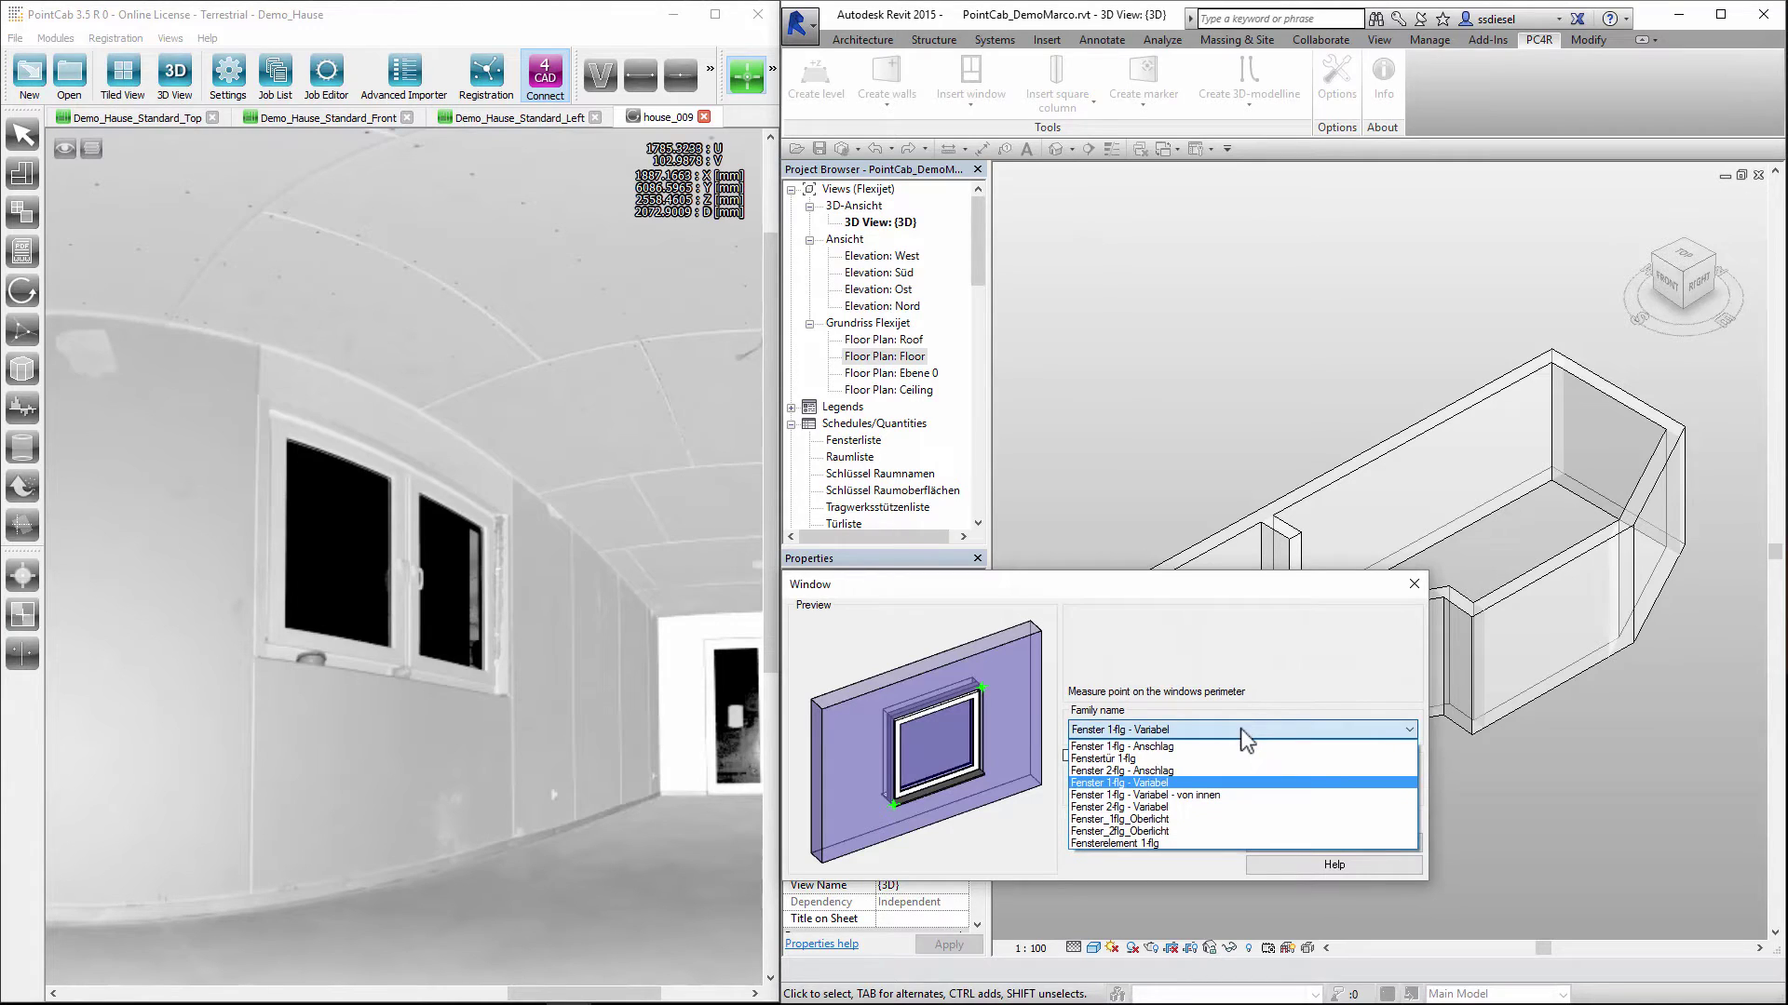
click(1174, 807)
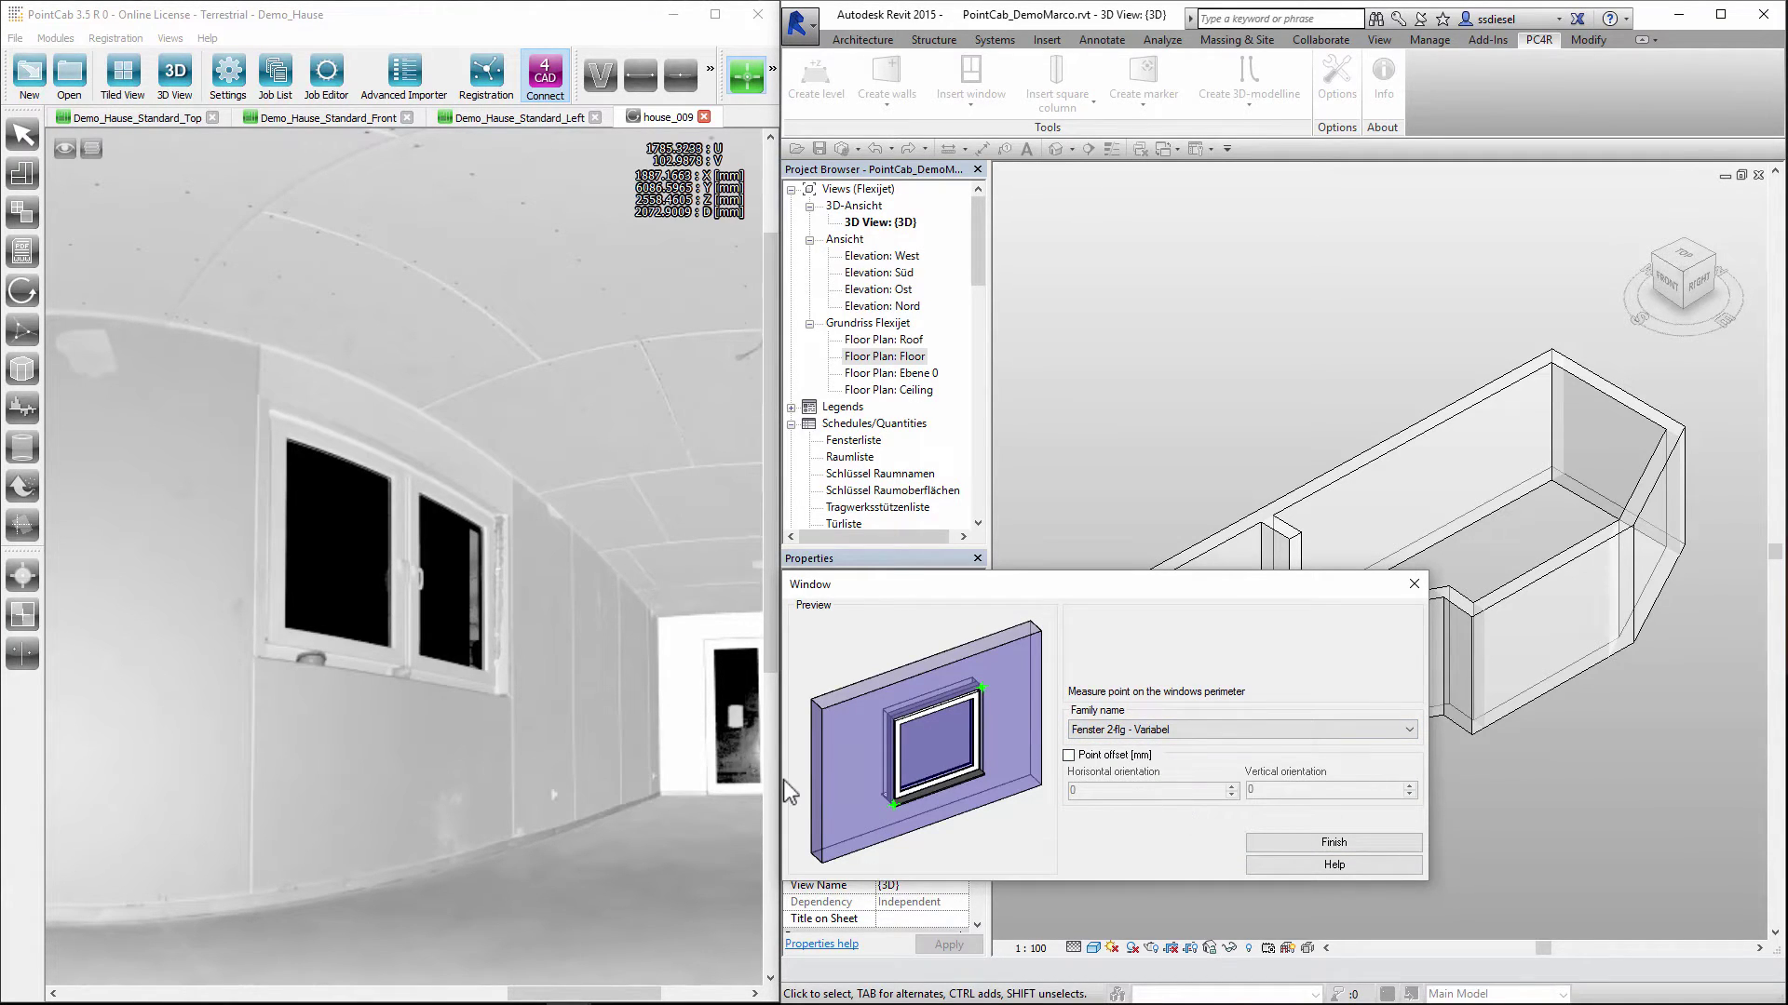
click(254, 659)
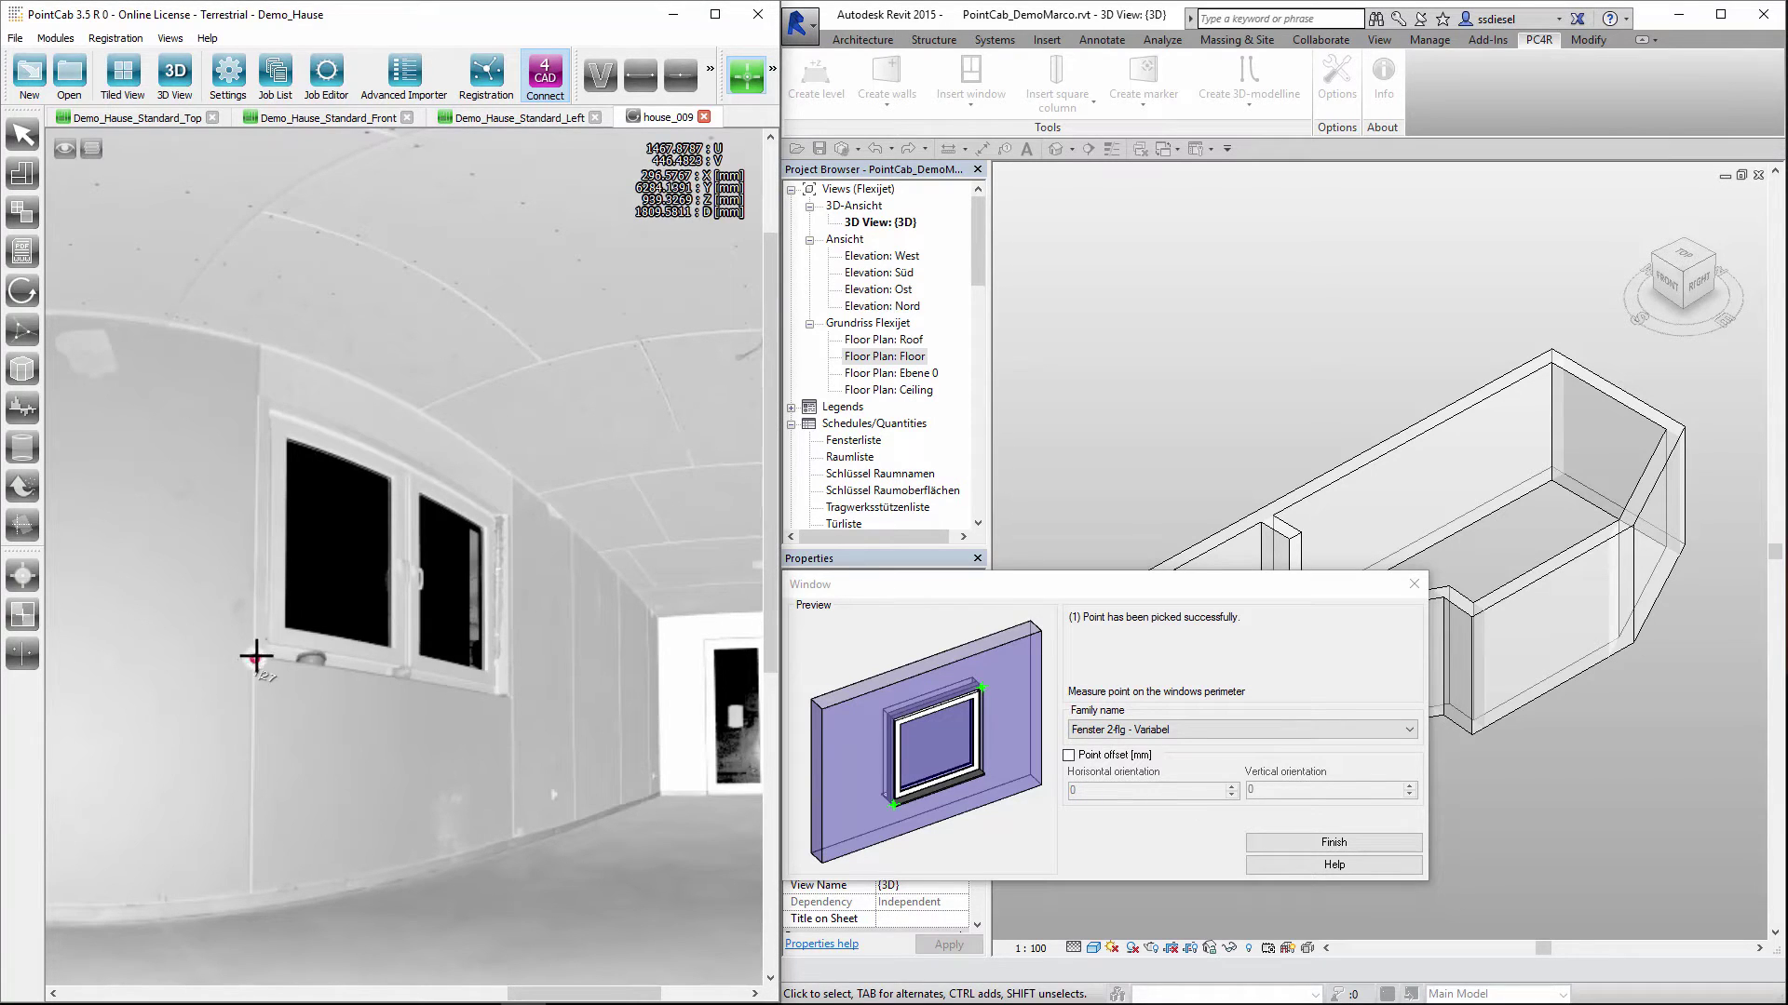
click(505, 514)
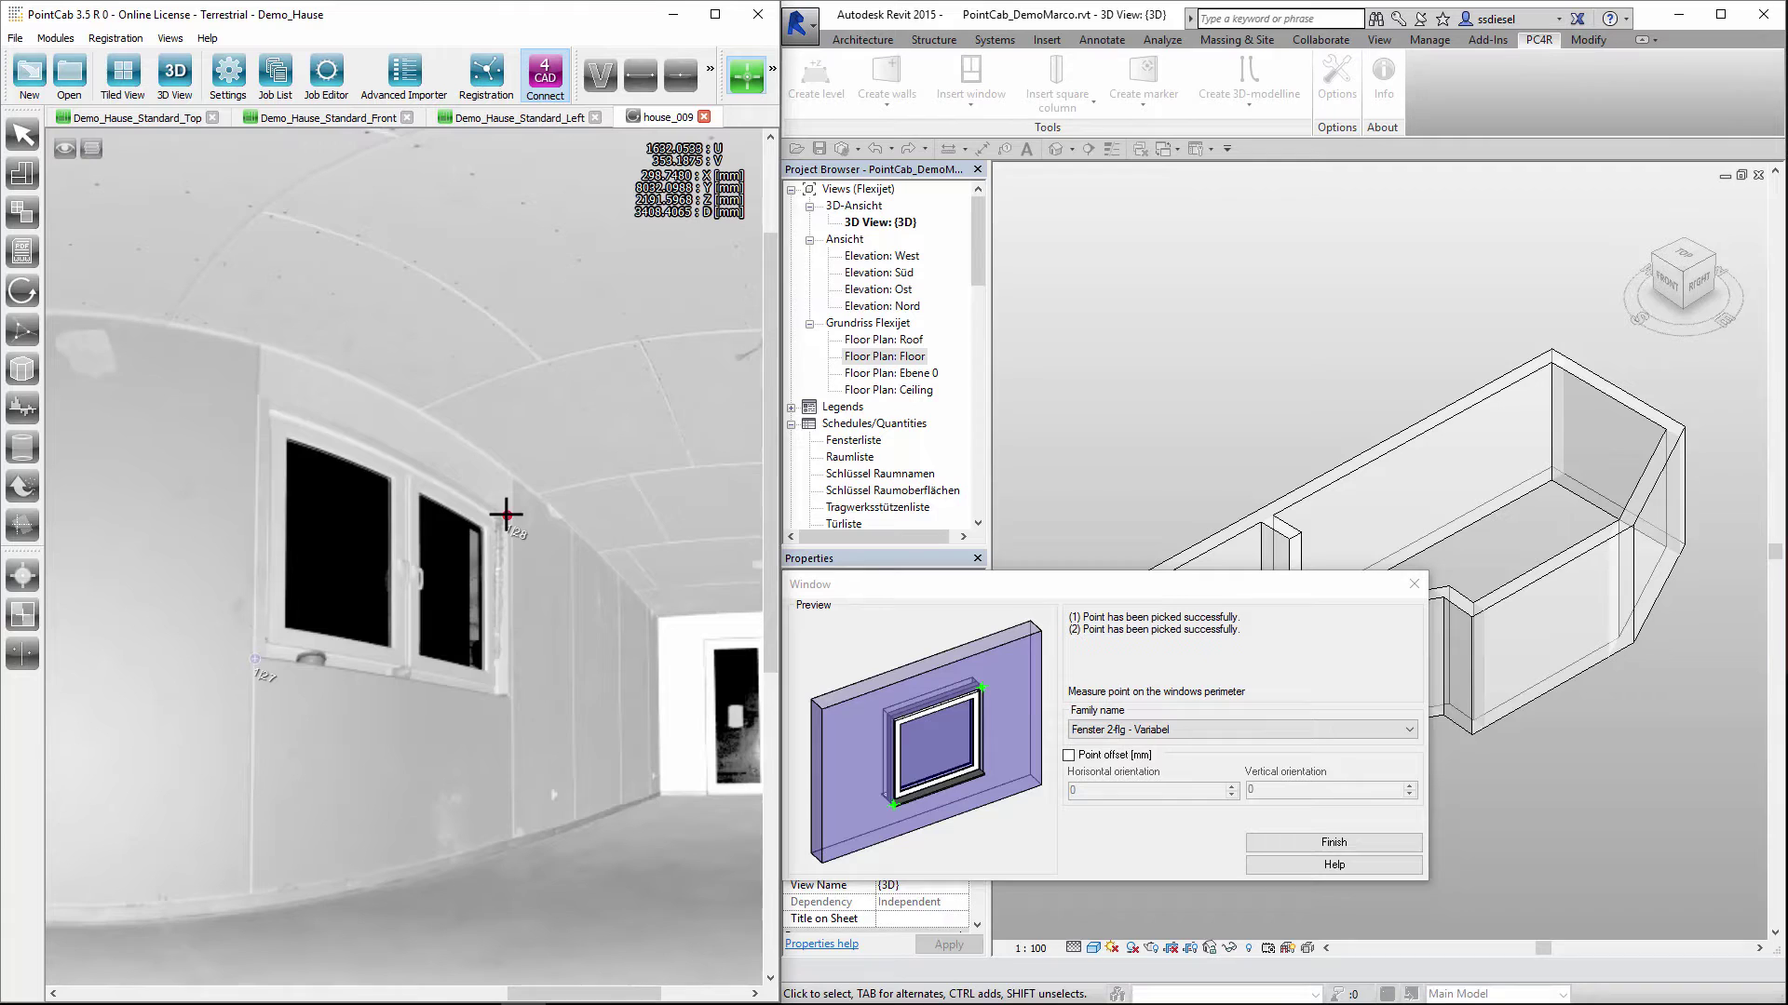
click(1414, 584)
click(970, 103)
Place a 1717 × 2191.5 mm Drehflügel 2-flg - Variabel door from the doorway's edges and depth.
click(980, 184)
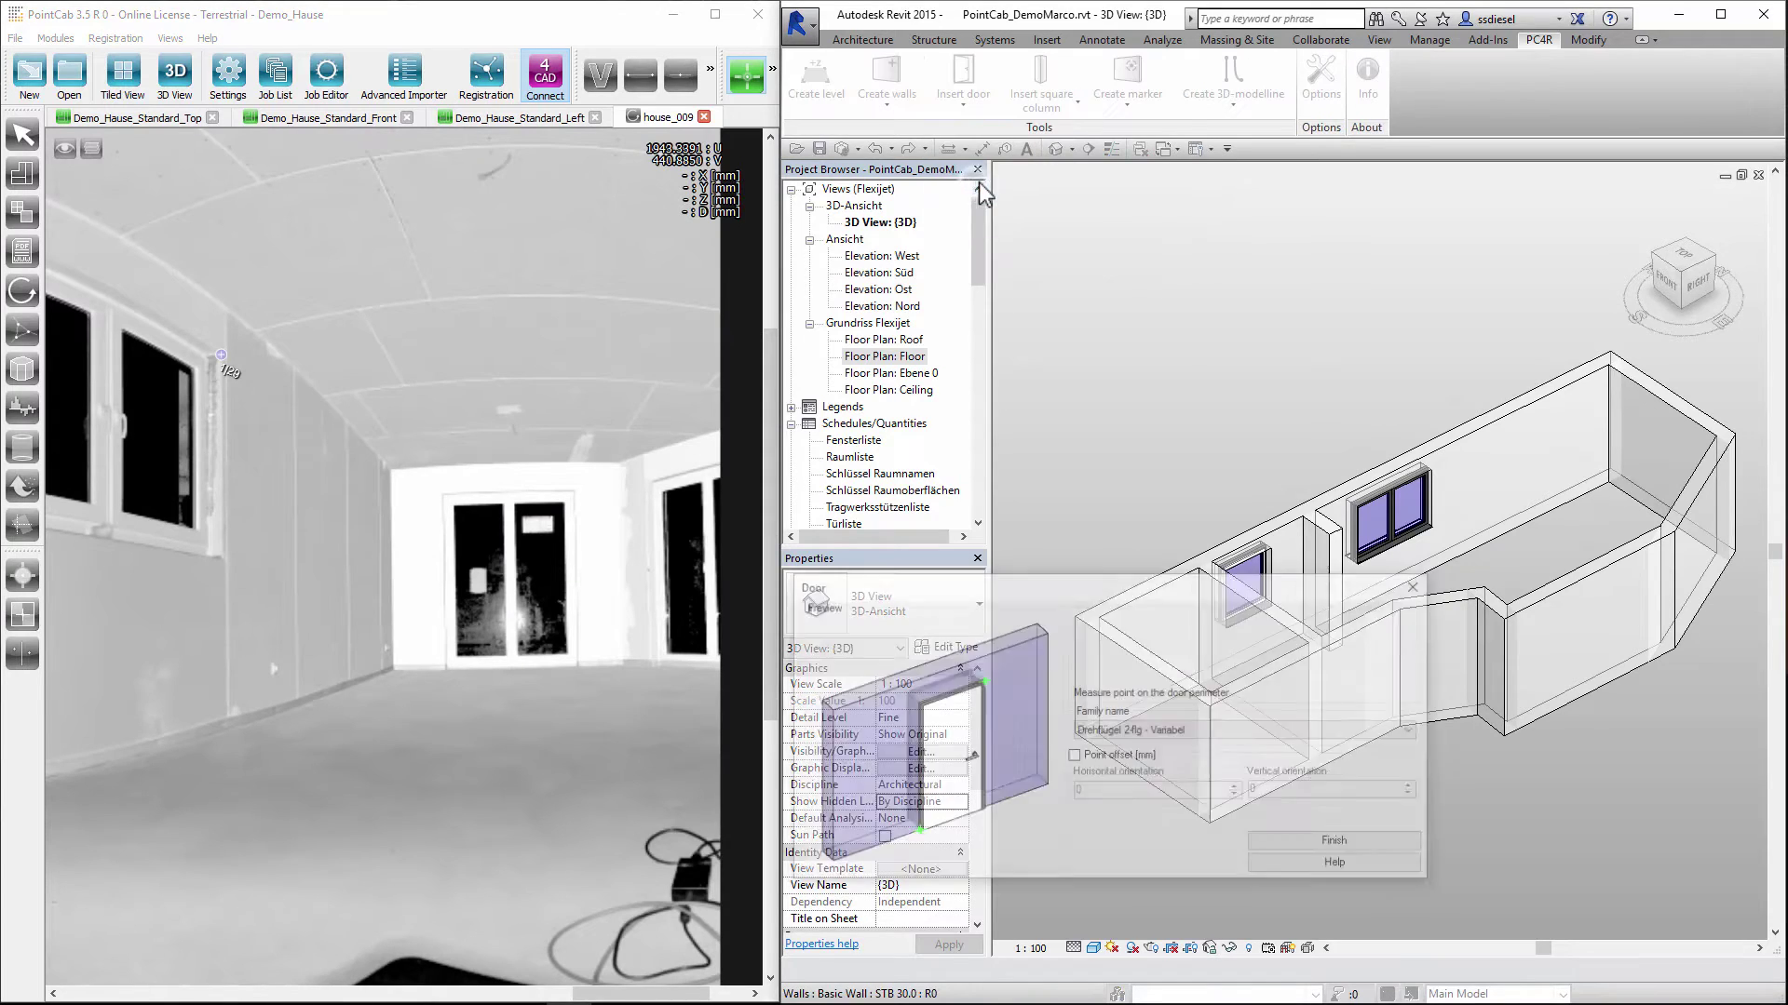
click(1187, 731)
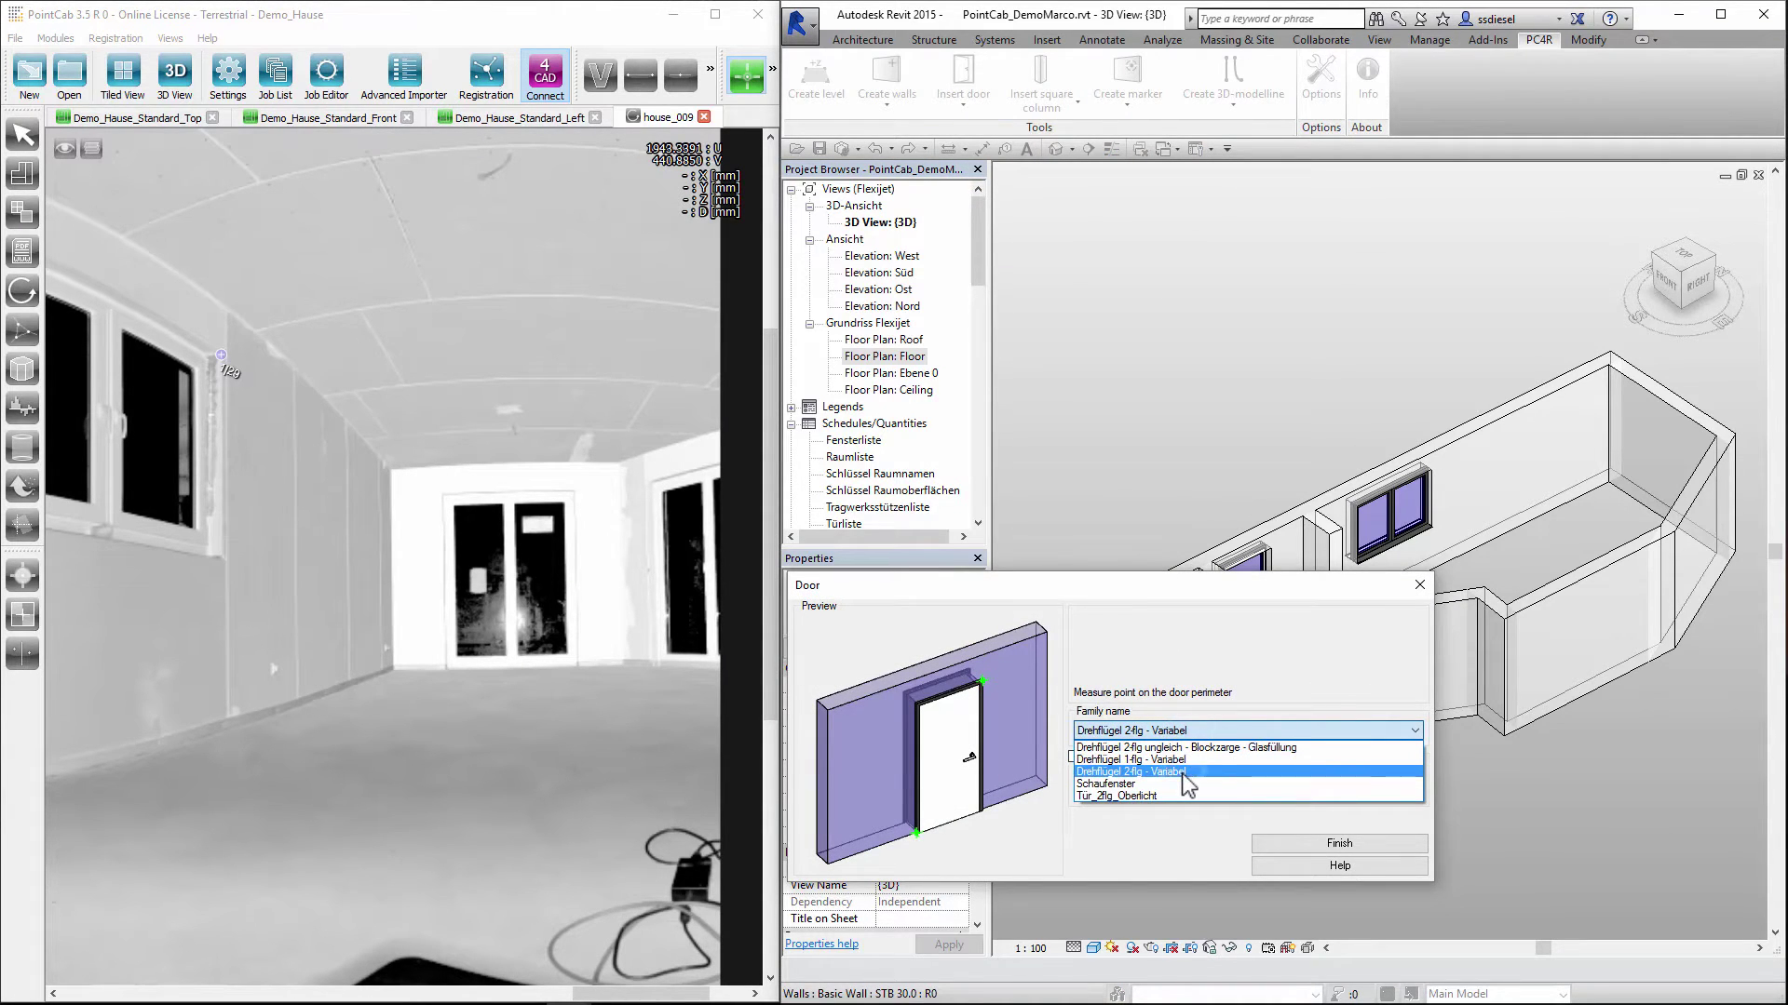
click(1183, 775)
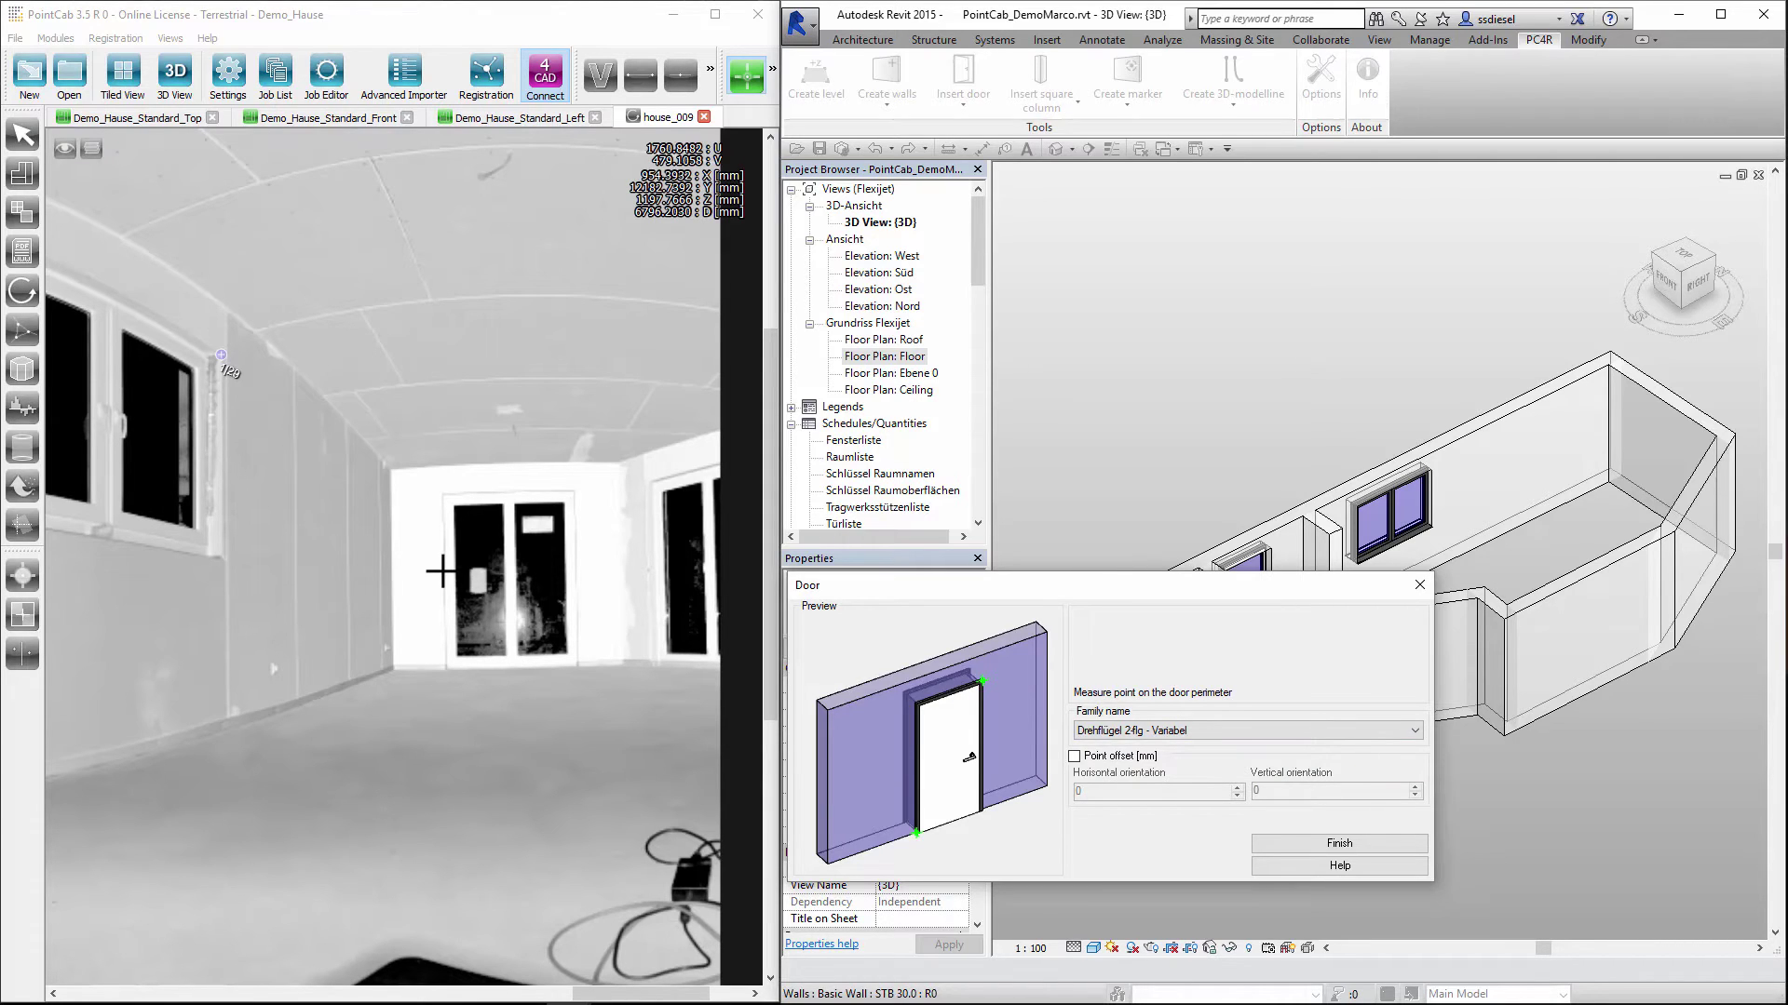
click(442, 572)
click(509, 491)
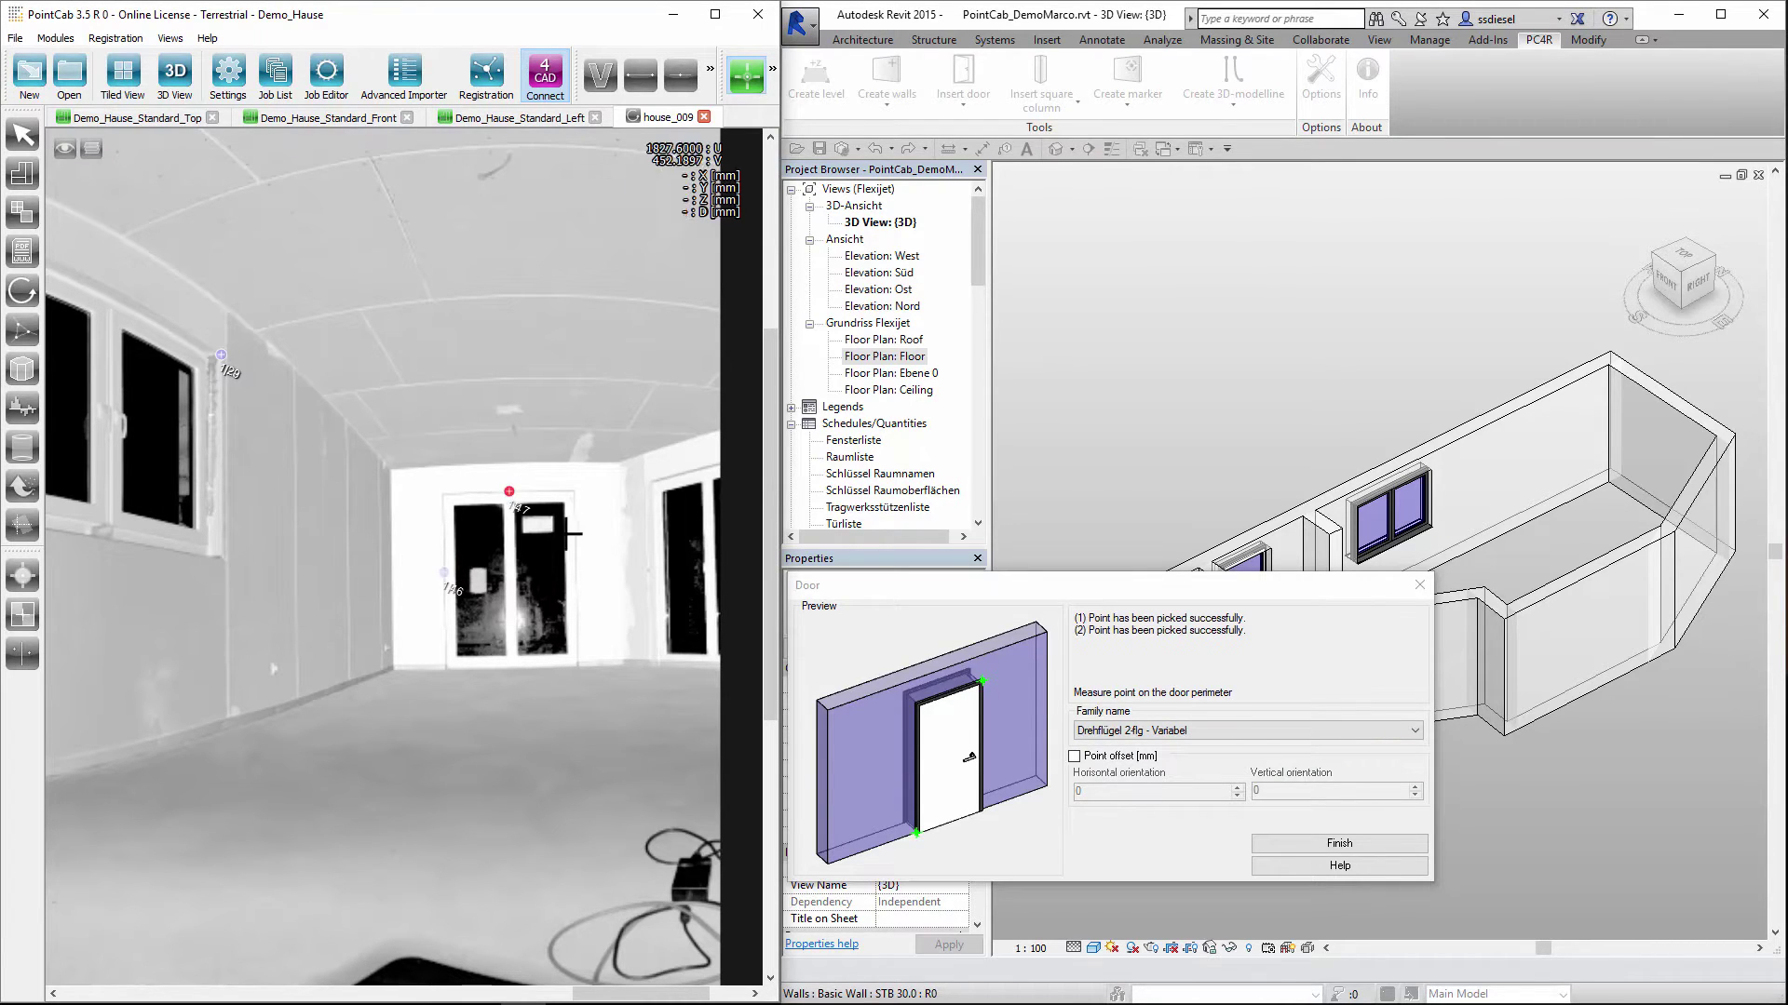
click(577, 555)
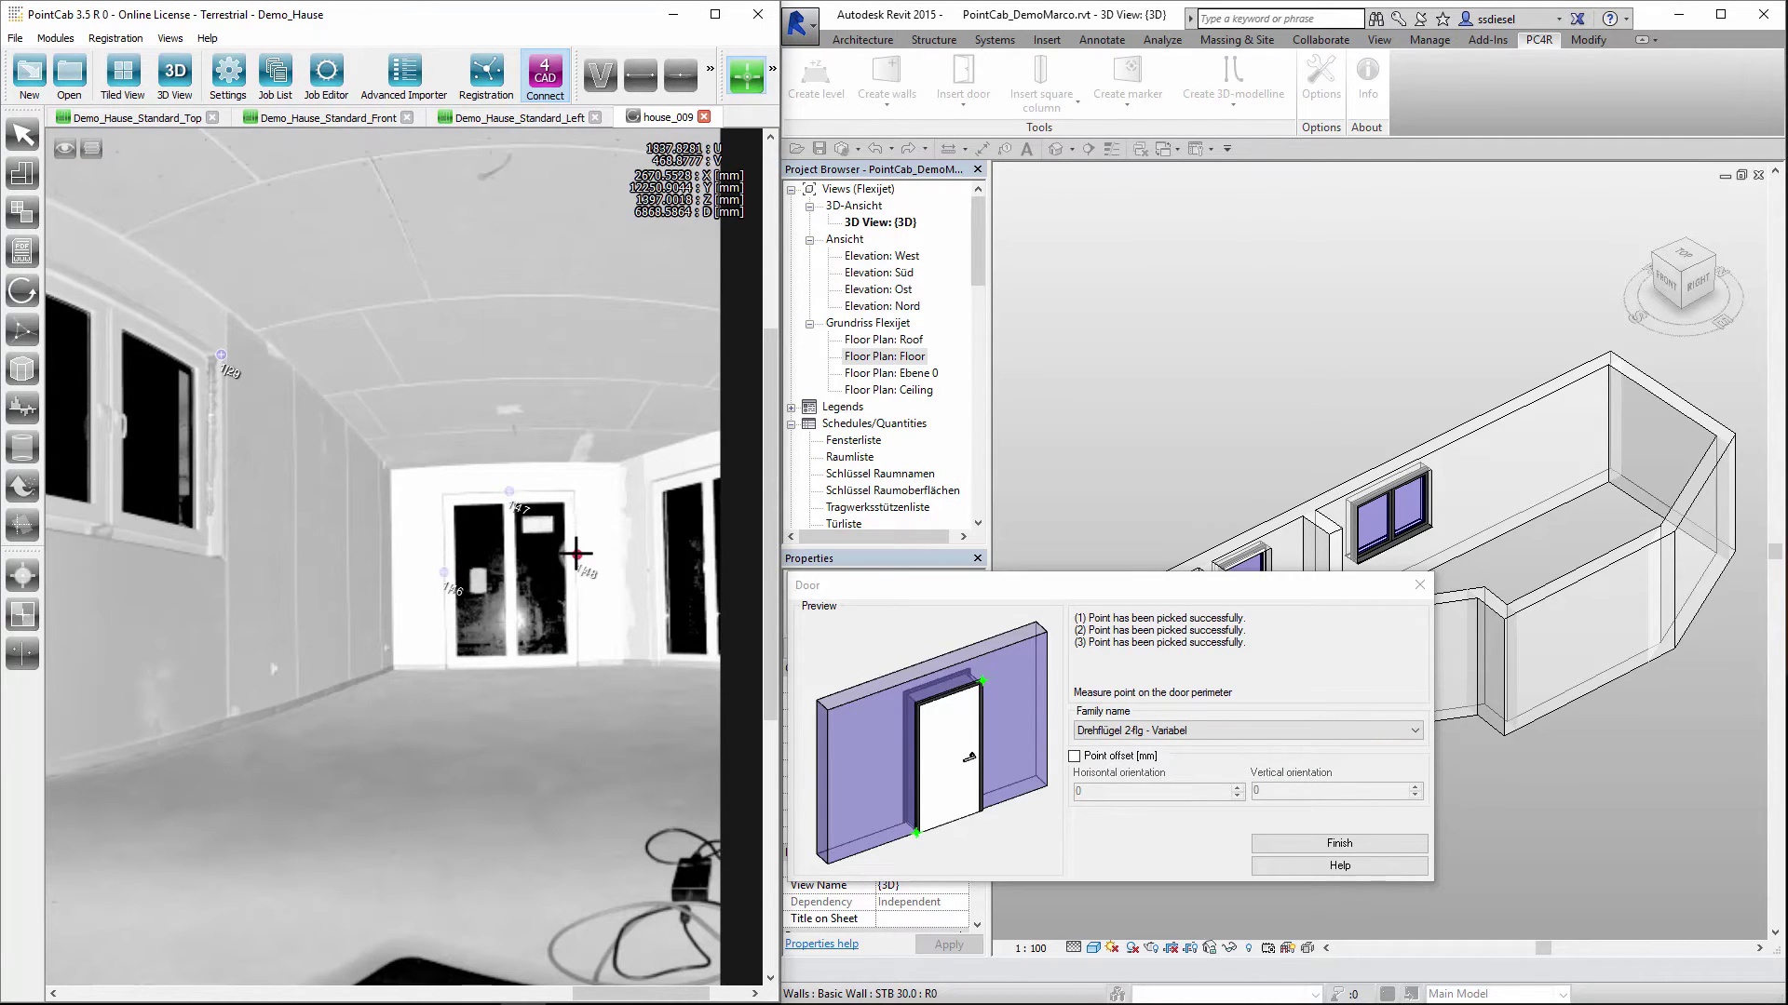
click(512, 682)
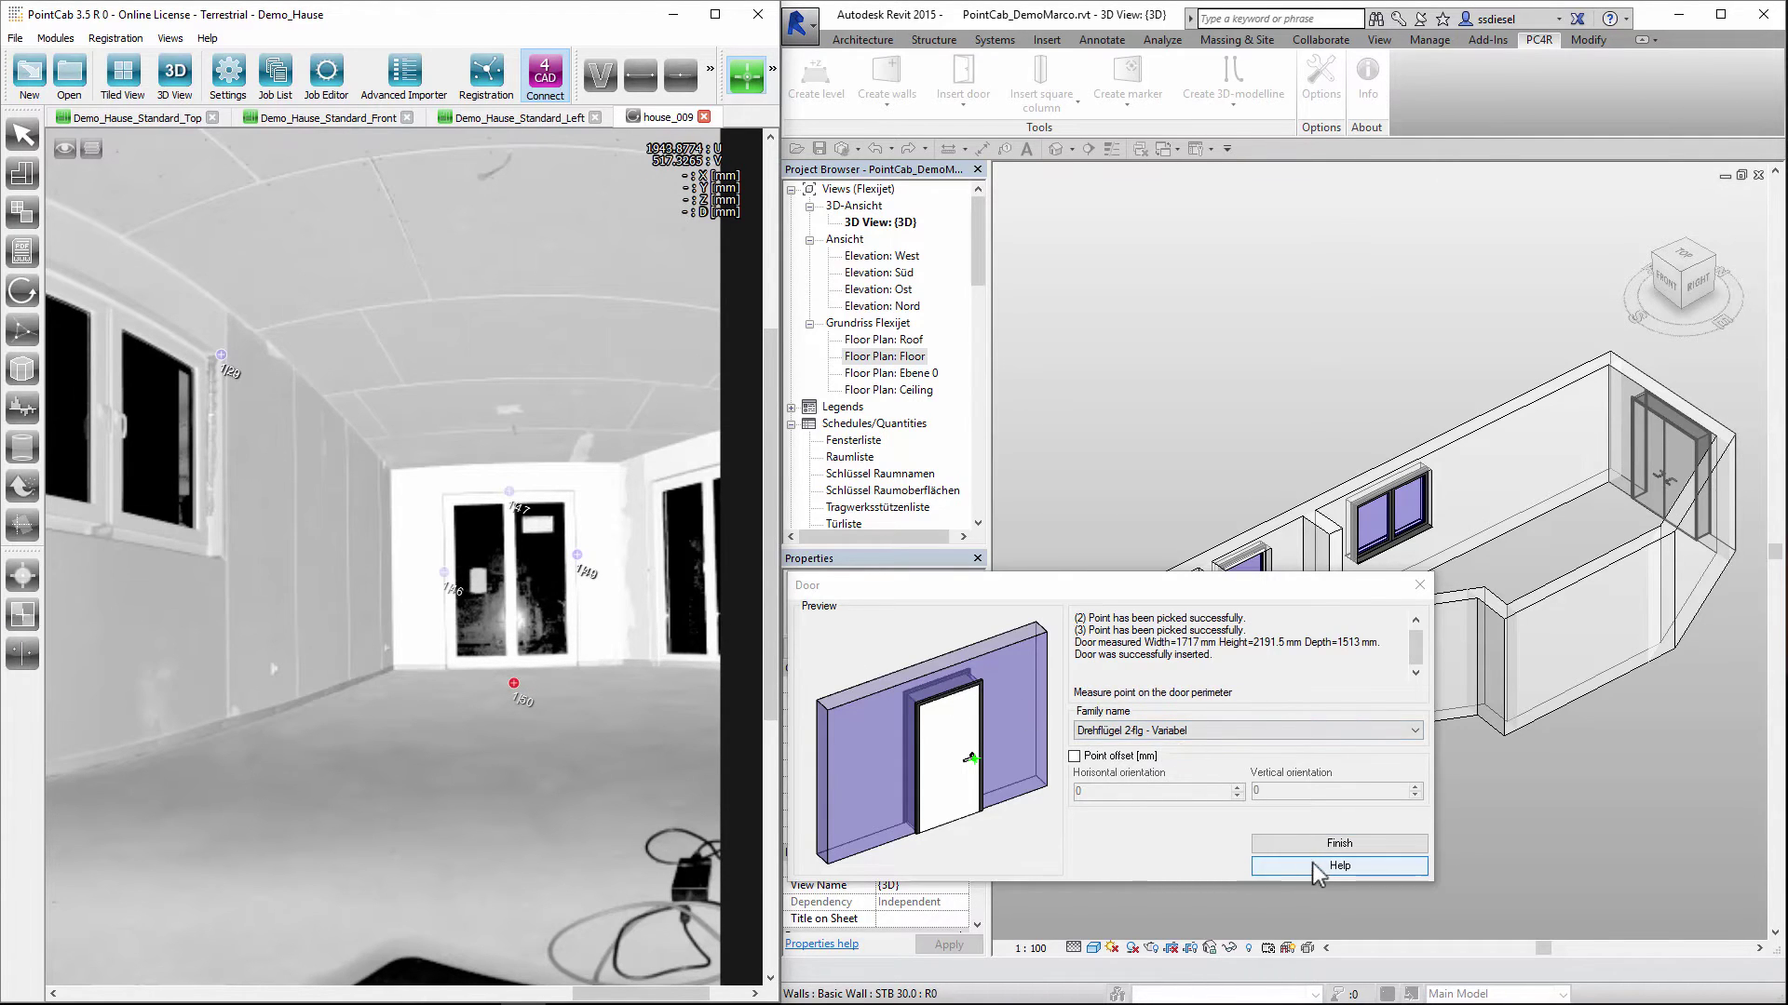
click(1339, 843)
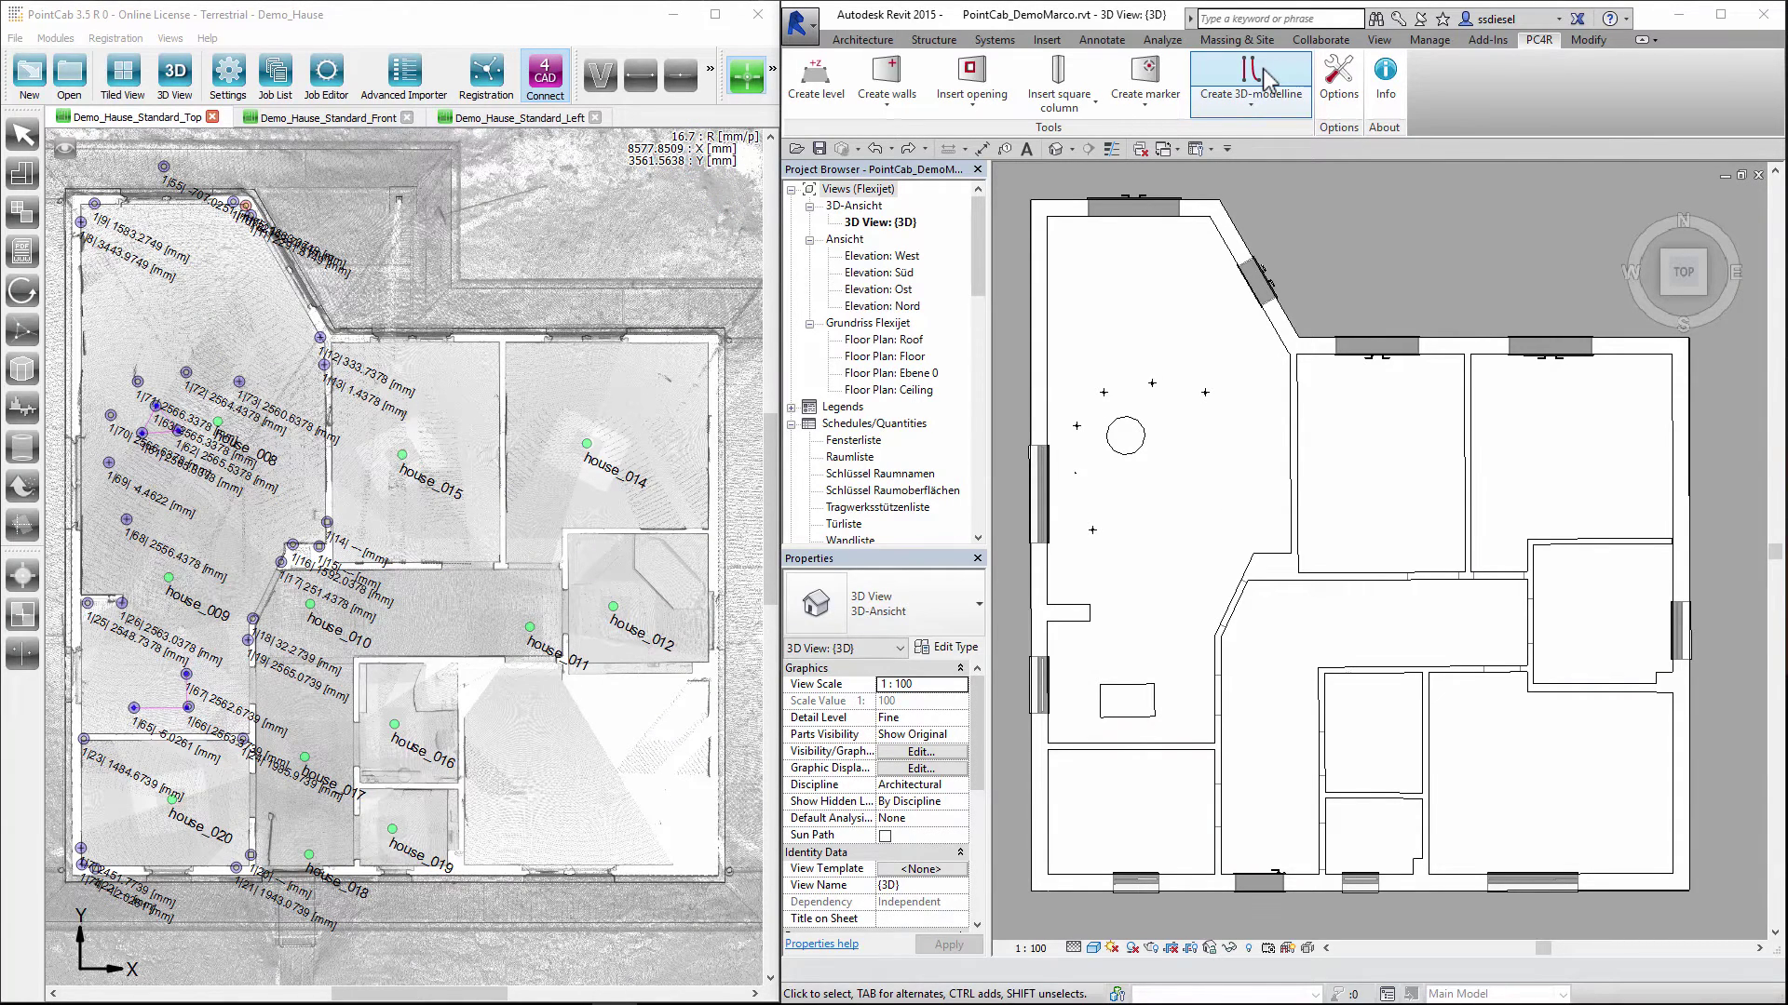
Draw a chained Baulinie model line from the lower-left corner to the top corner in the top view.
click(1264, 79)
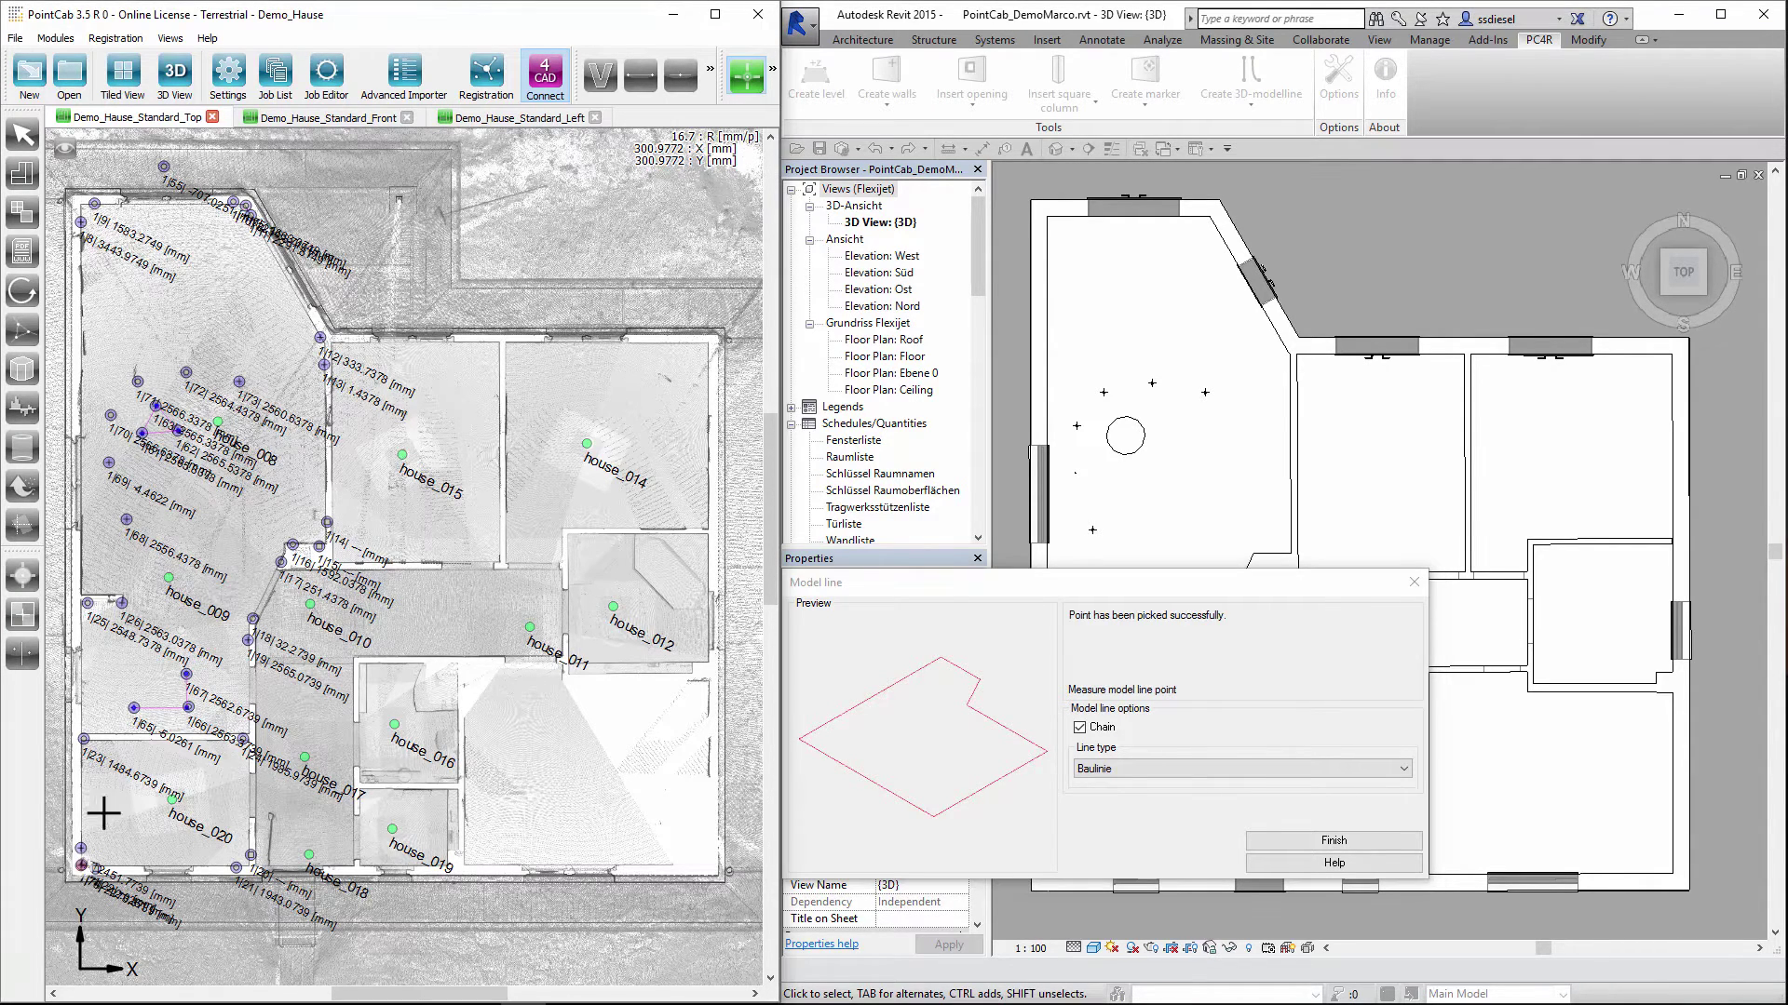
click(81, 866)
click(245, 203)
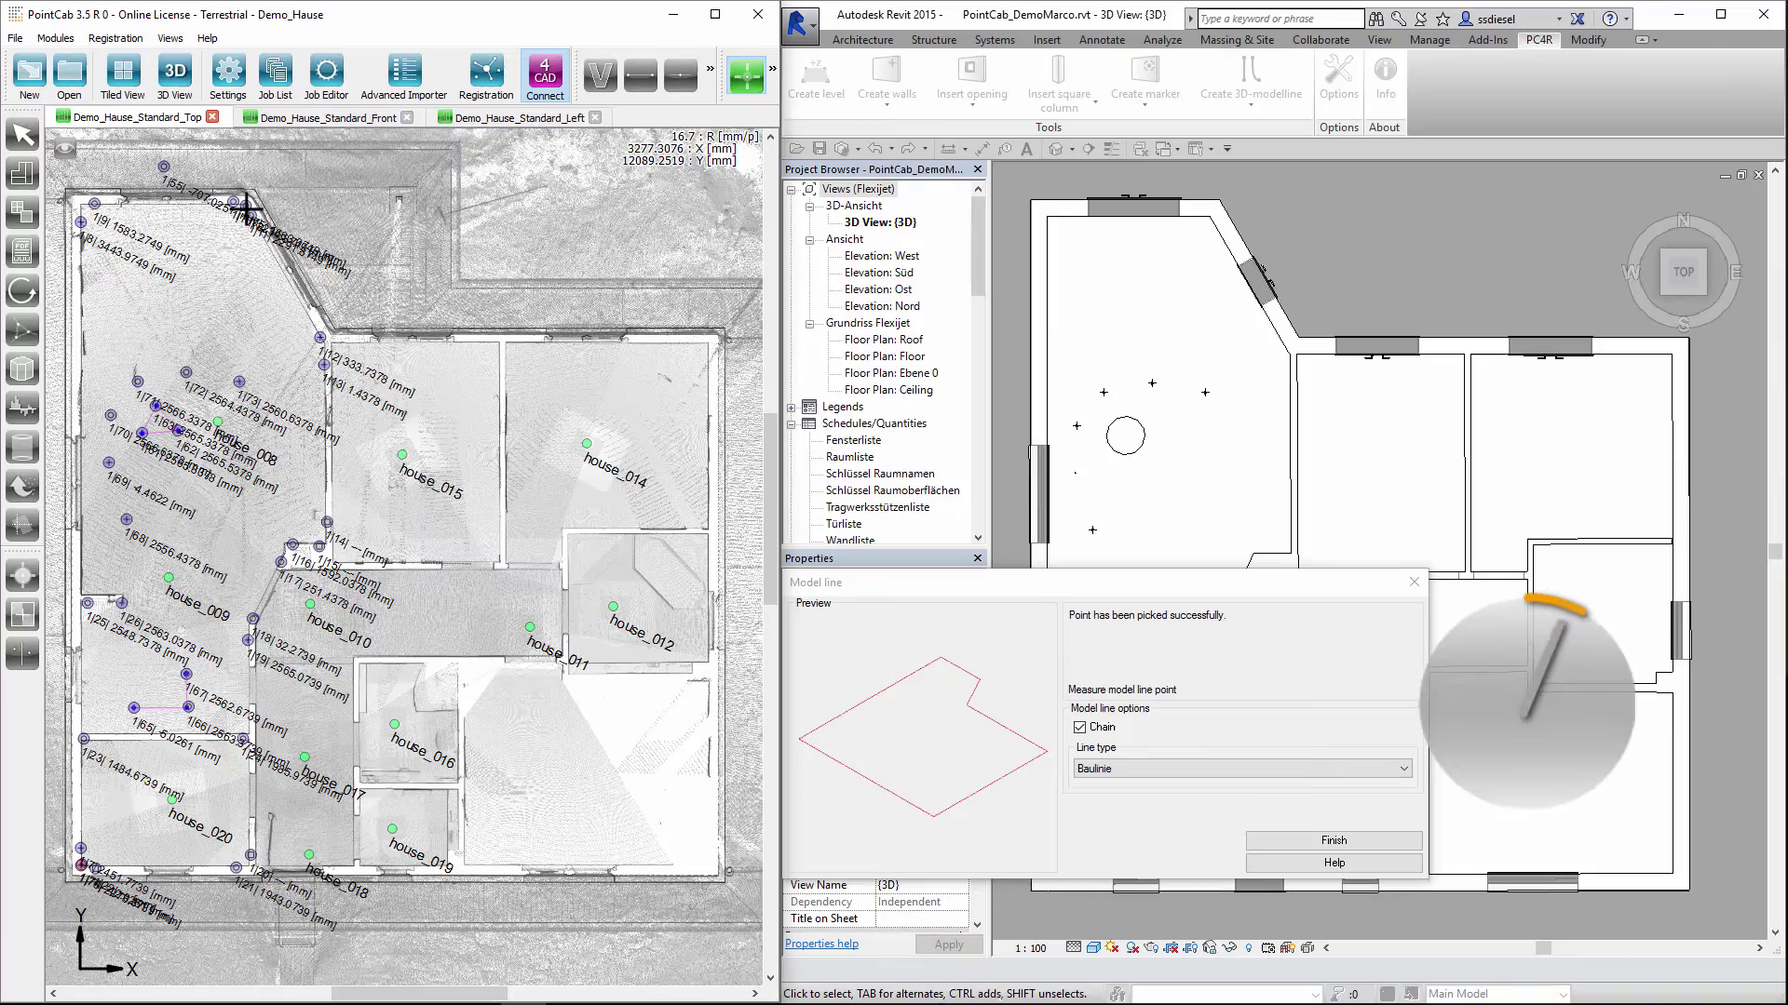
click(1334, 841)
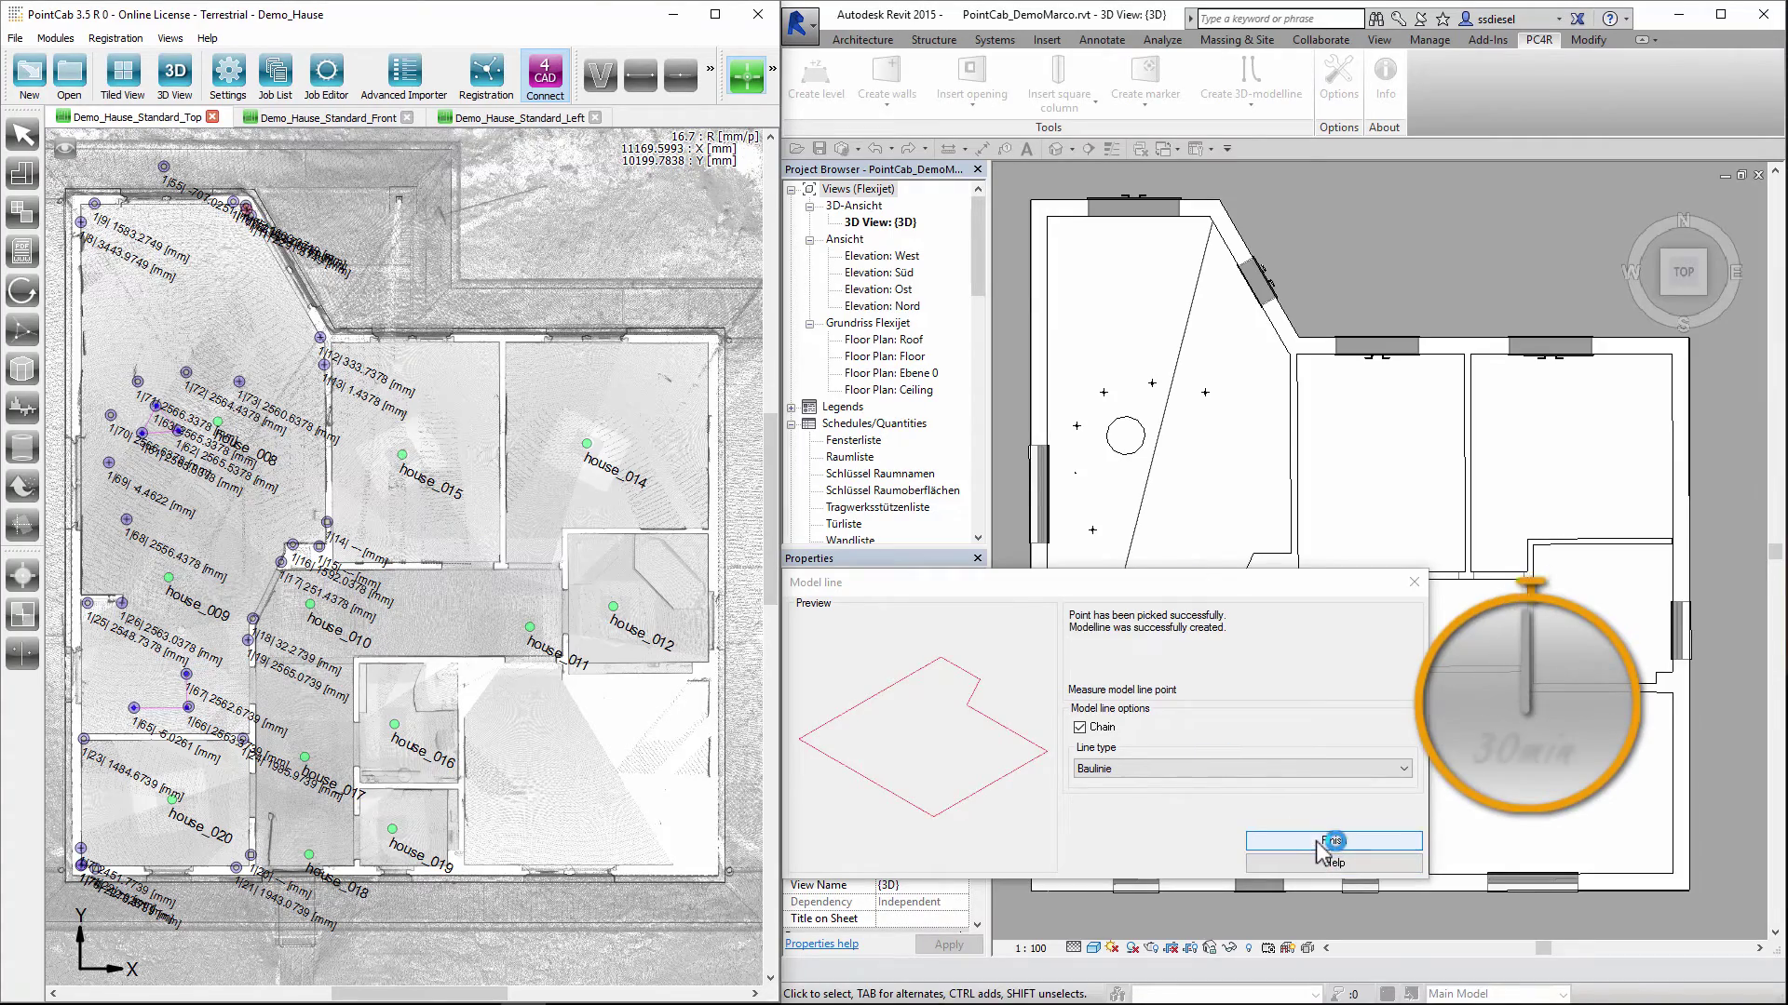